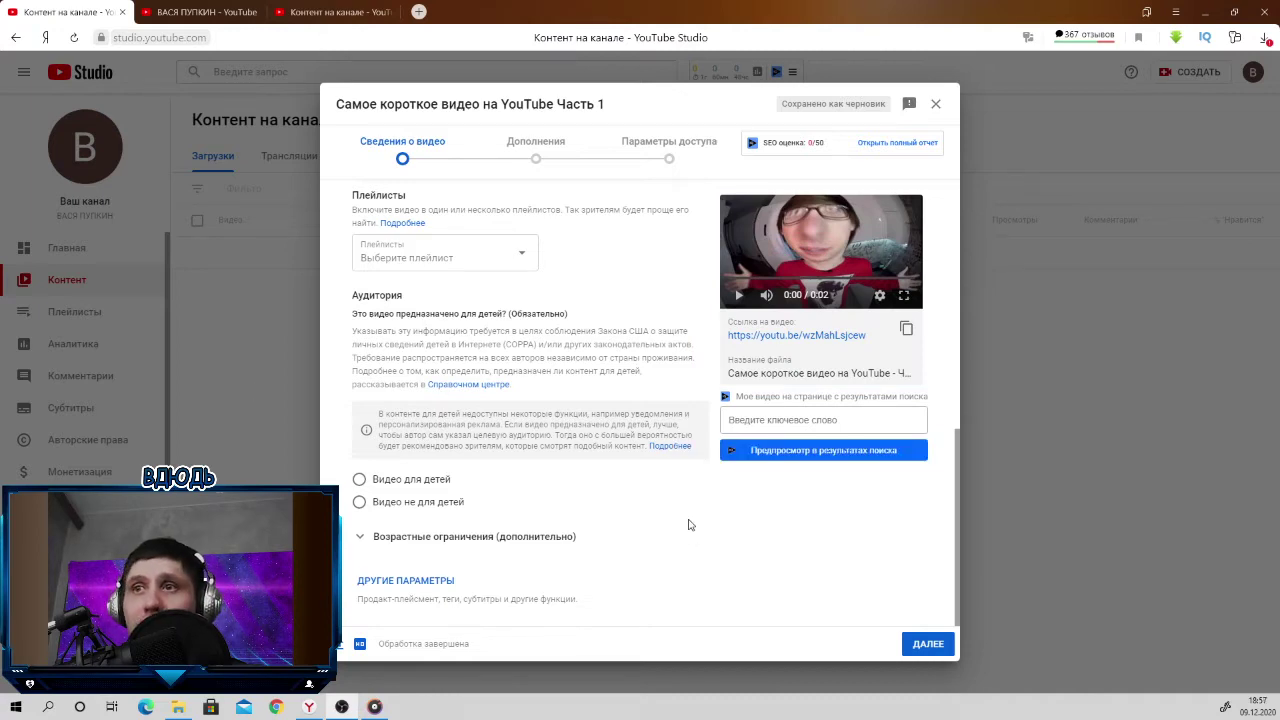
# Step: Review the draft's description, thumbnail, playlist and audience sections, including the list of available playlists
pyautogui.scroll(1, 686, 523)
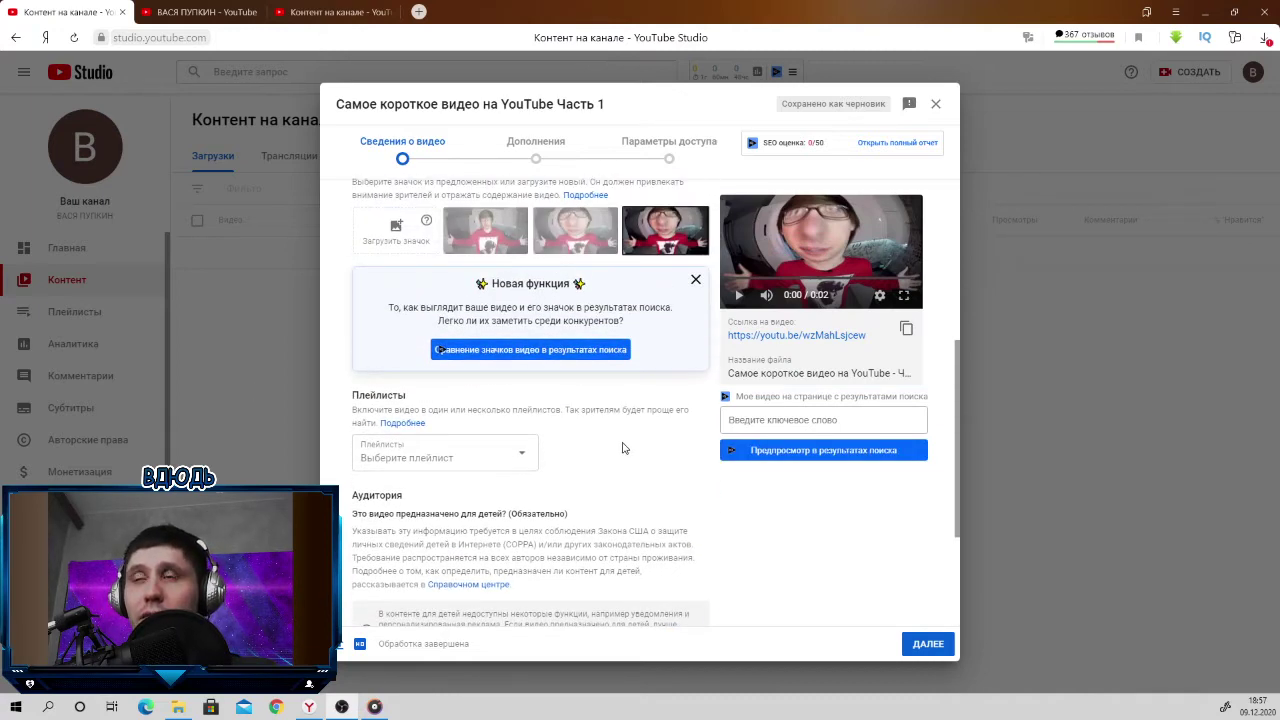
pyautogui.scroll(-1, 619, 448)
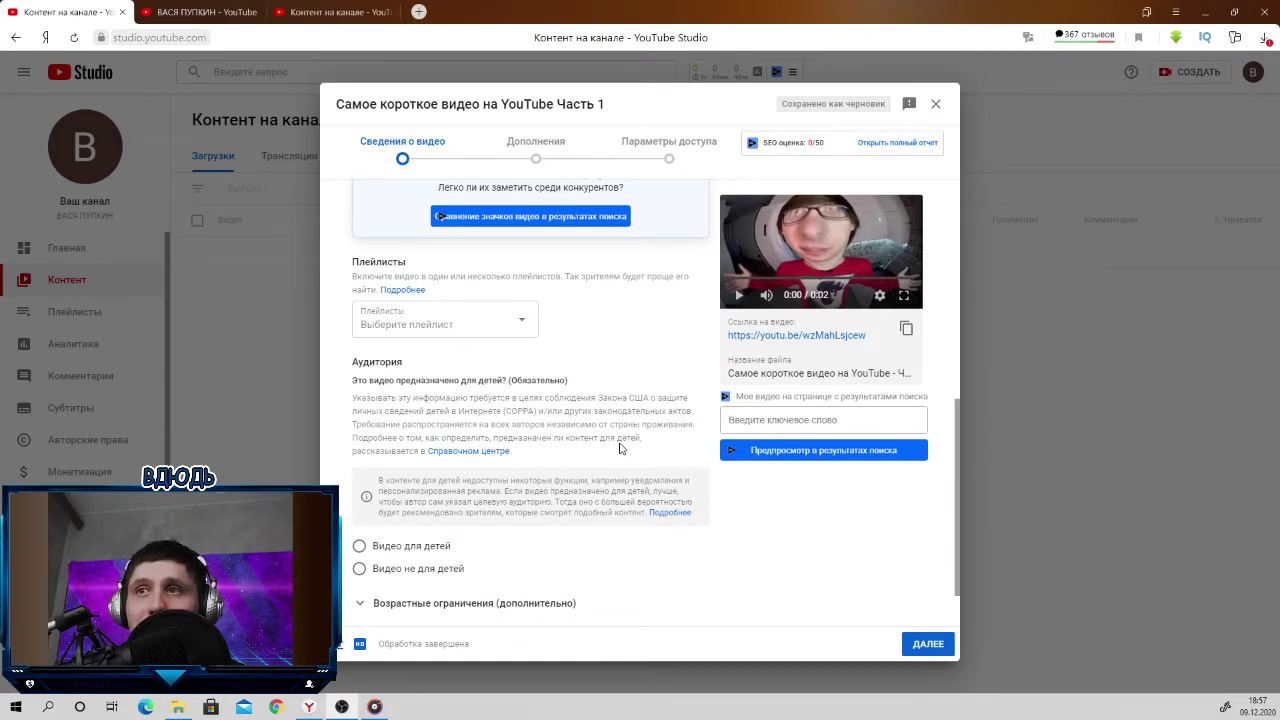
pyautogui.scroll(-1, 619, 448)
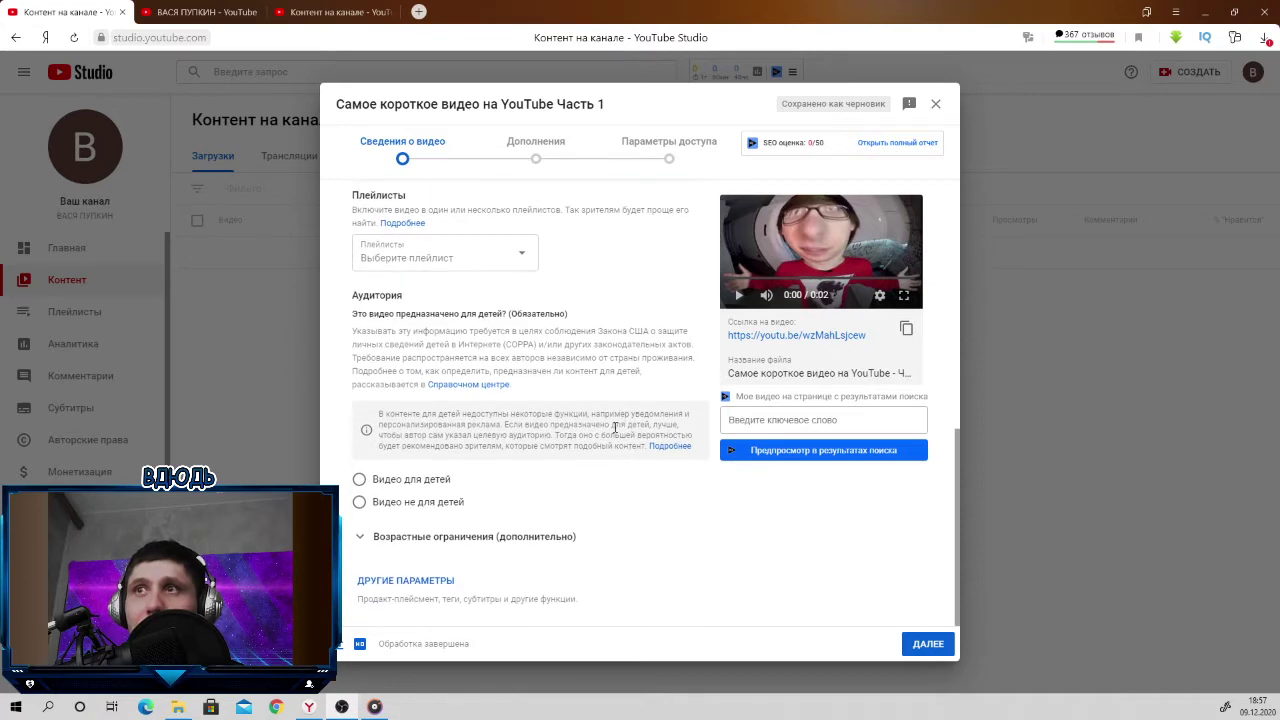
pyautogui.scroll(4, 541, 401)
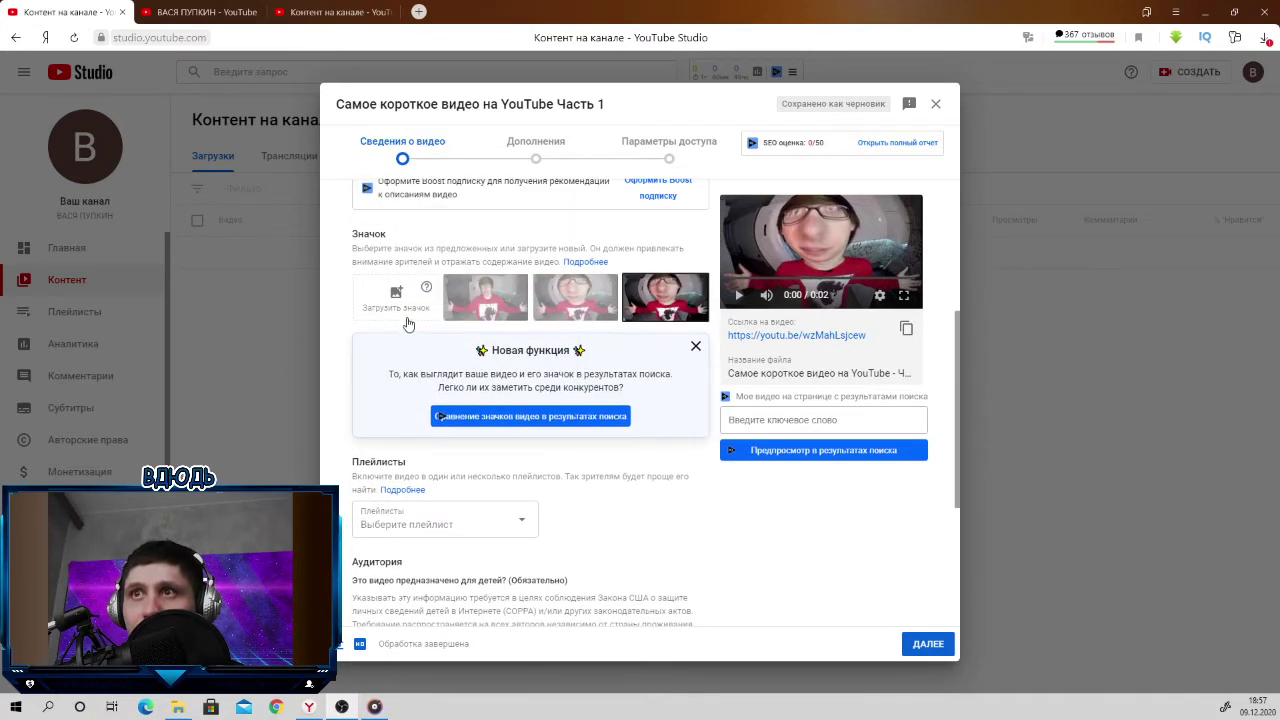
pyautogui.scroll(1, 470, 365)
pyautogui.scroll(5, 448, 277)
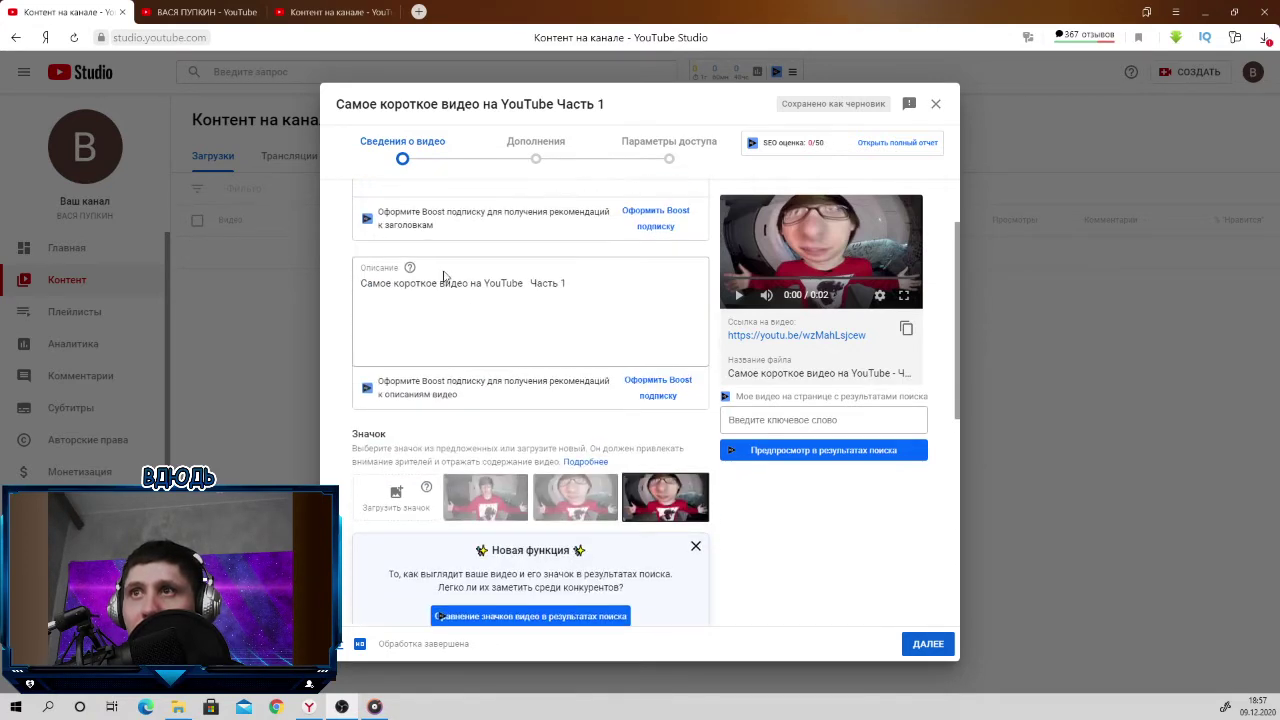
pyautogui.scroll(-6, 513, 505)
pyautogui.scroll(-2, 513, 505)
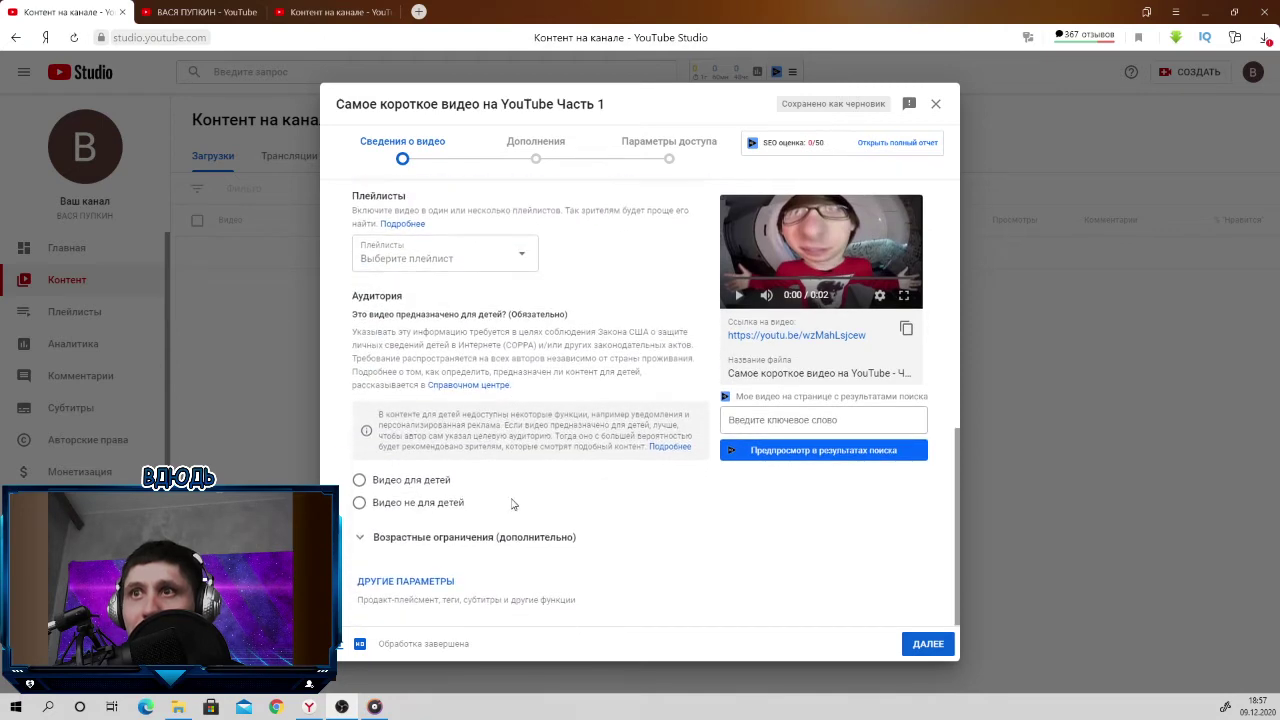
pyautogui.click(505, 264)
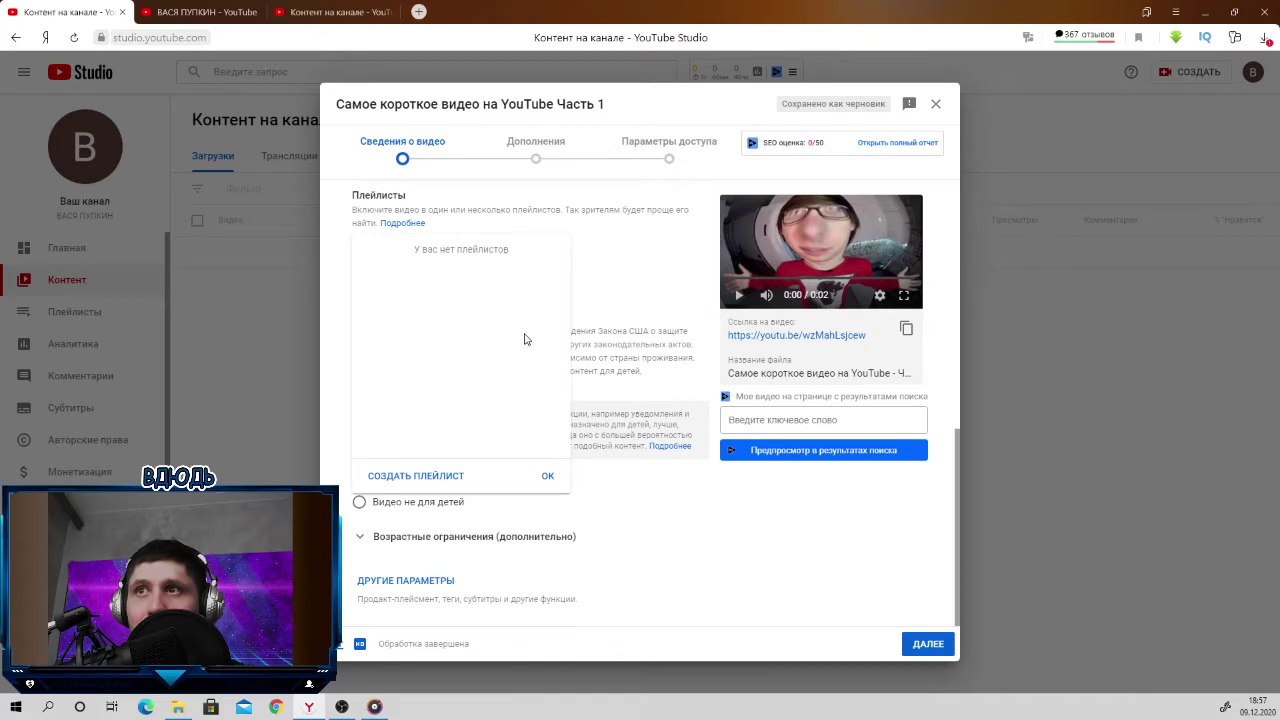
pyautogui.click(549, 478)
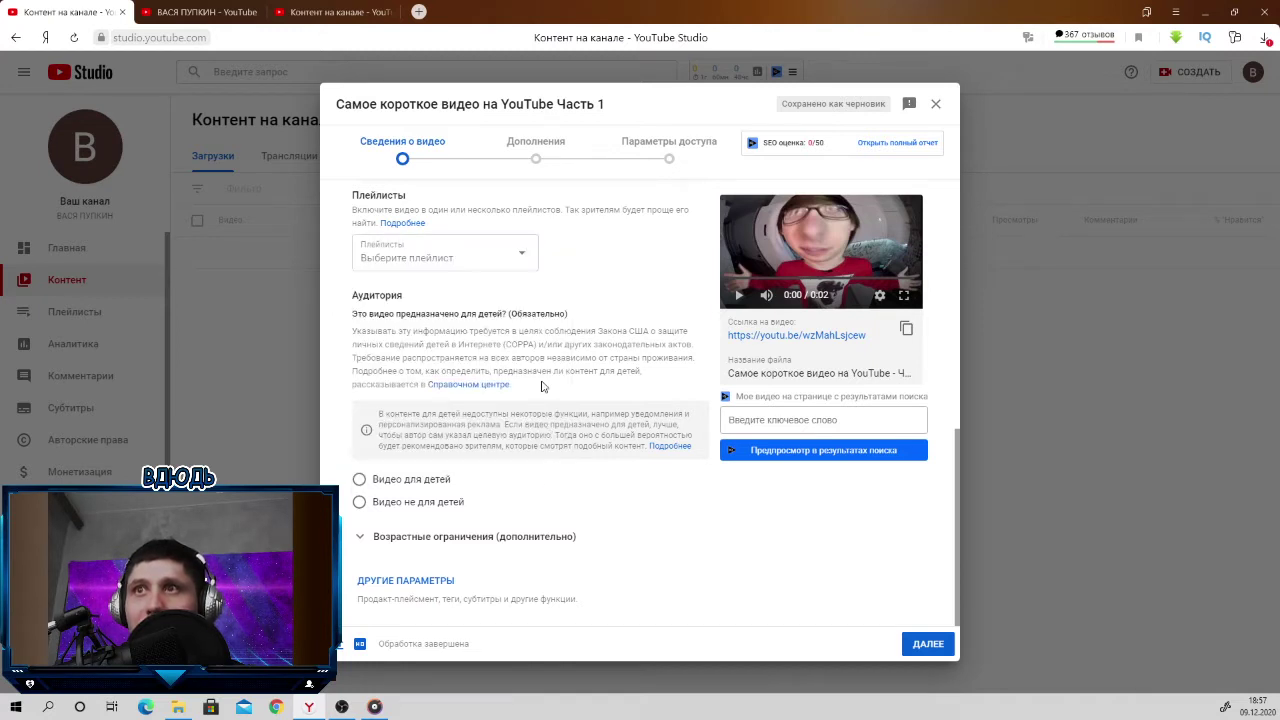
# Step: Create a new playlist named "ВАЙНЫ" from the video's playlist selection
pyautogui.click(521, 258)
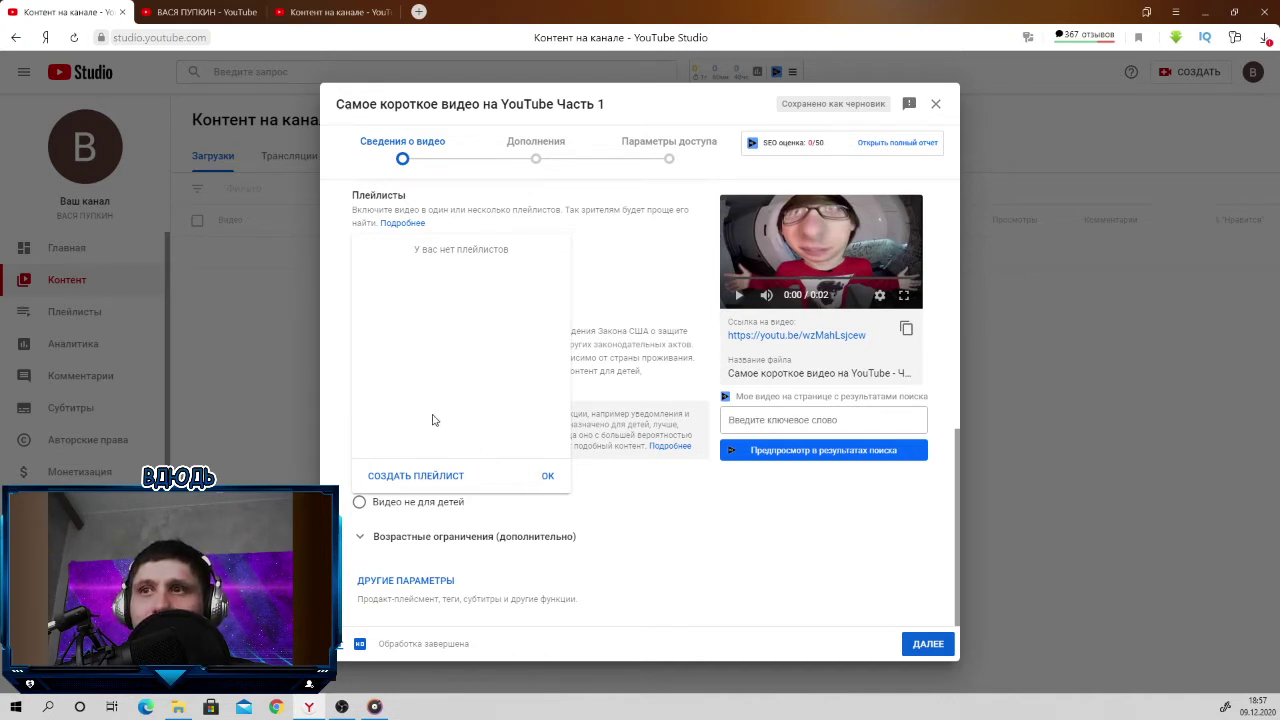
pyautogui.click(424, 477)
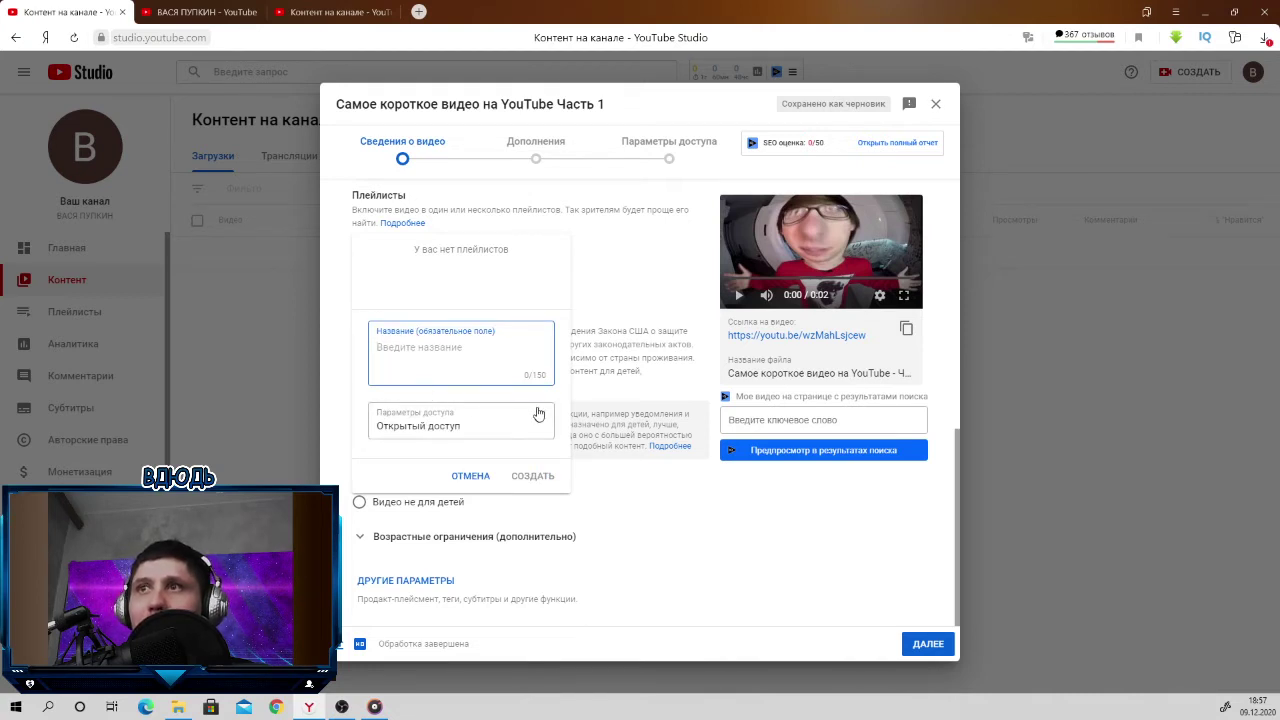
pyautogui.click(958, 490)
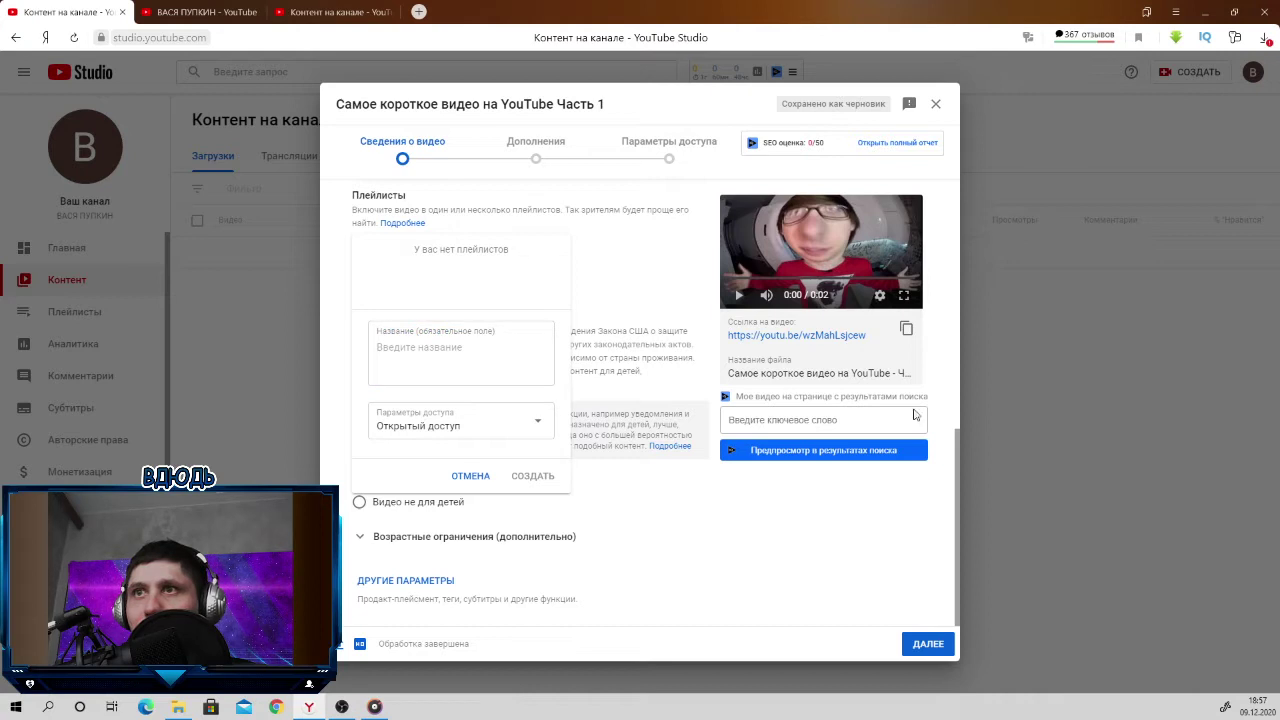
pyautogui.click(410, 358)
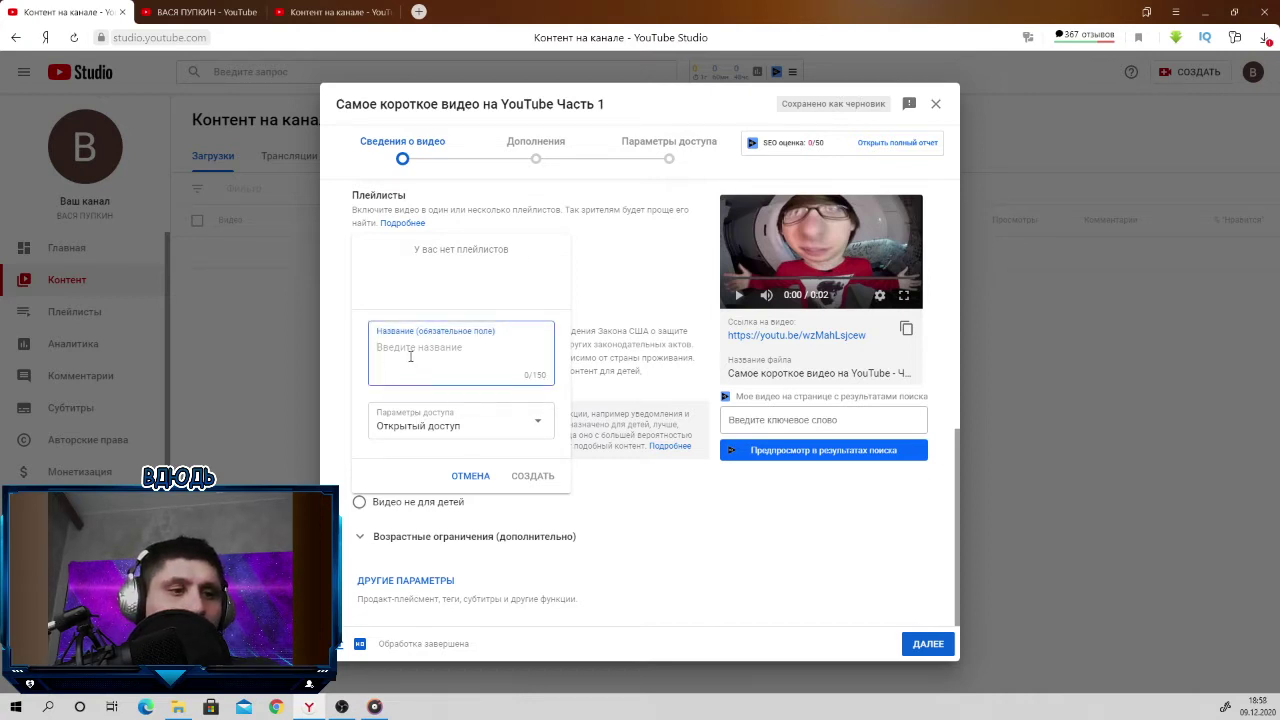
pyautogui.write('ВАЙНЫ')
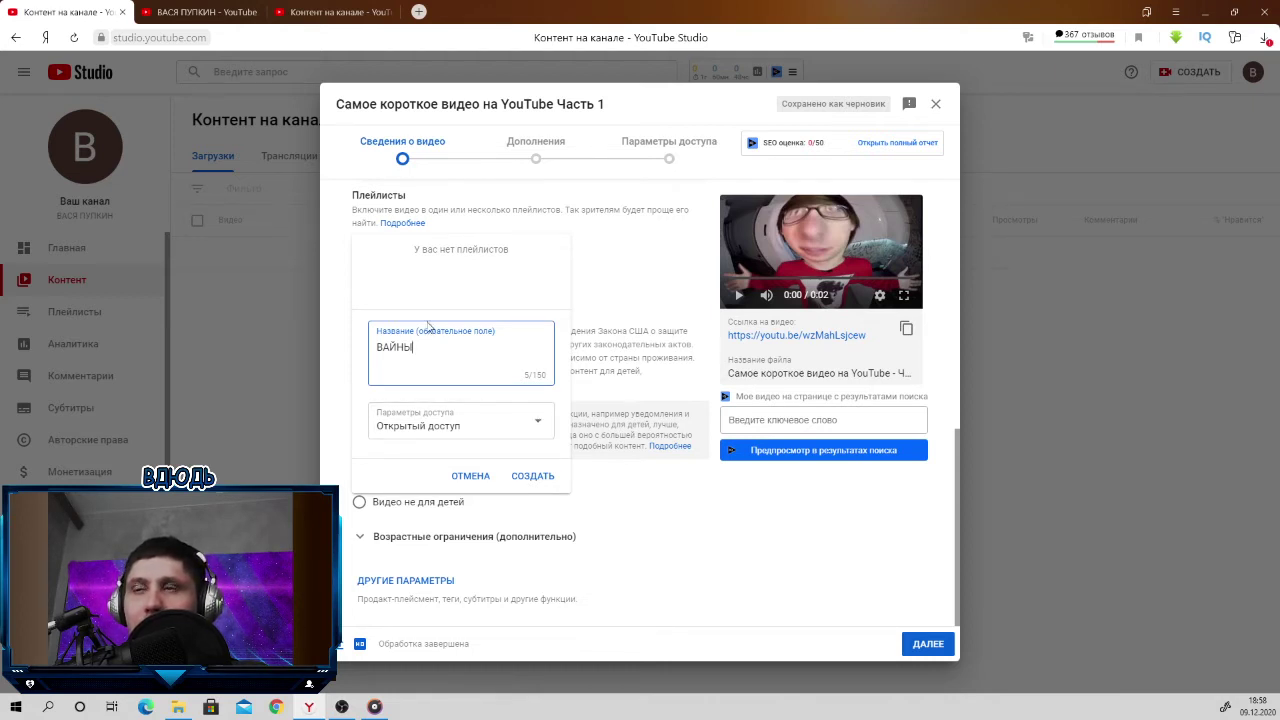
pyautogui.click(531, 475)
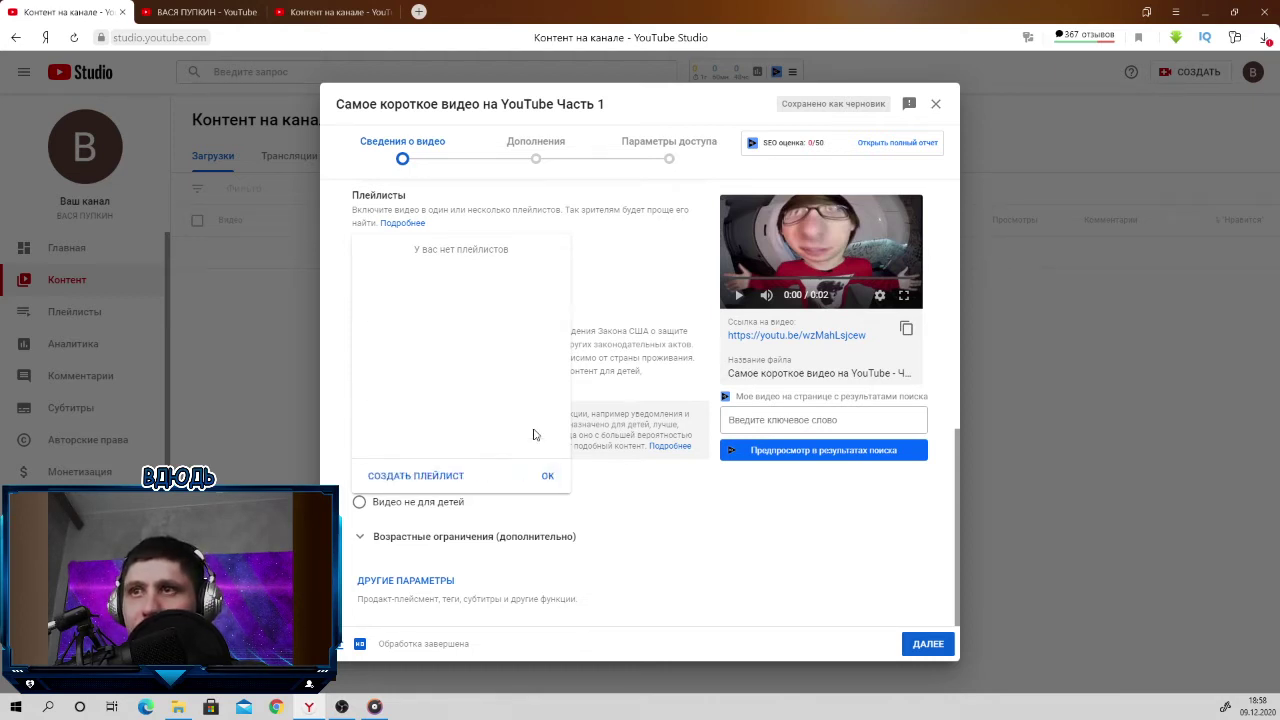
# Step: Assign the video to the "ВАЙНЫ" playlist and confirm the selection
pyautogui.click(551, 476)
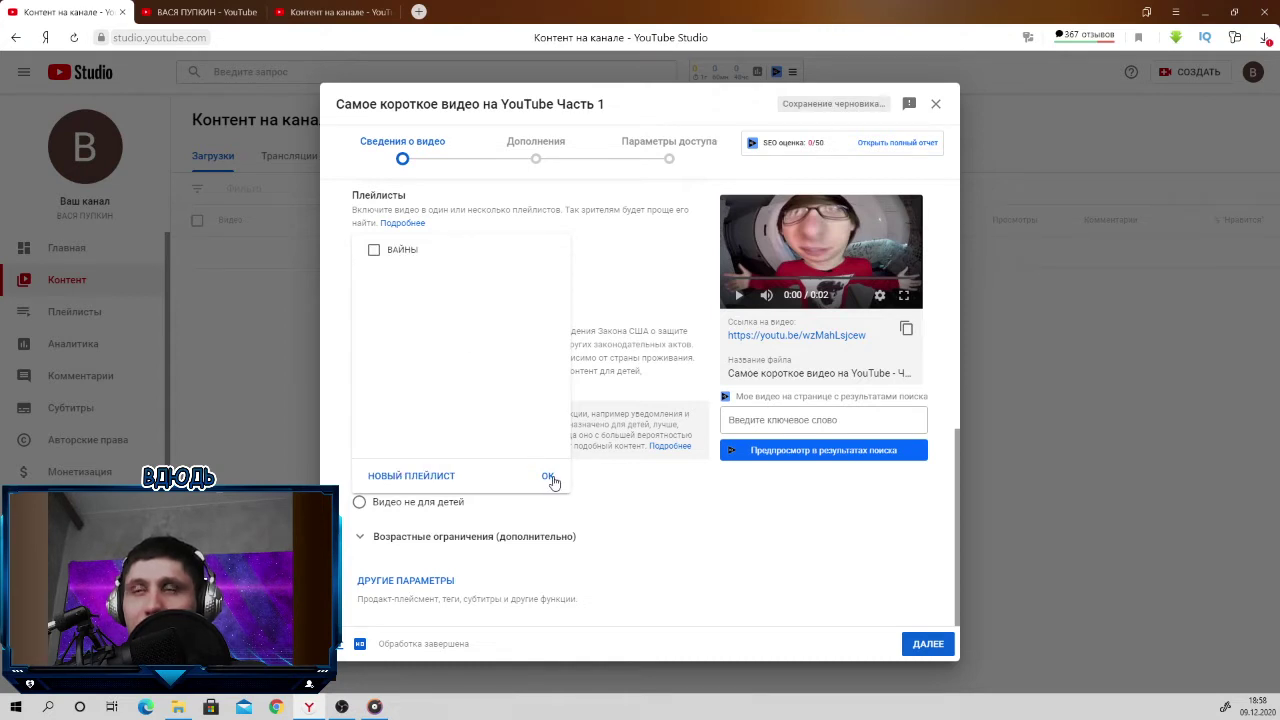
pyautogui.click(432, 264)
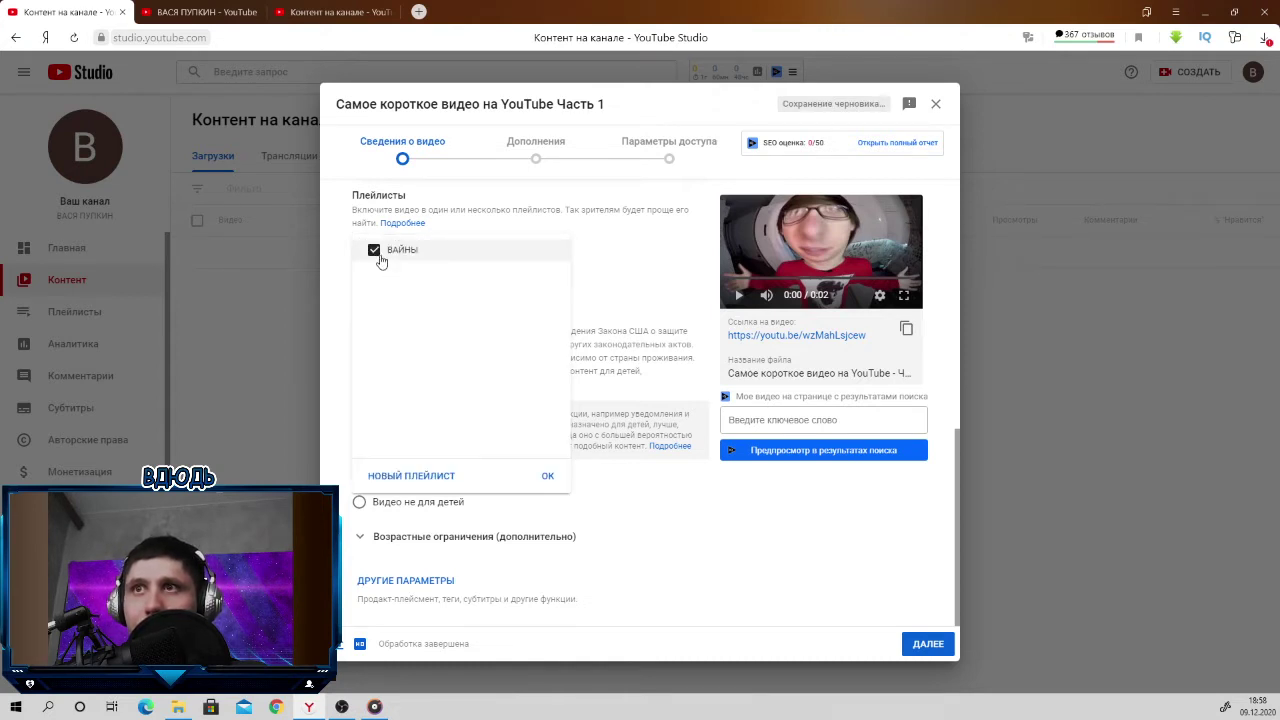
pyautogui.click(551, 477)
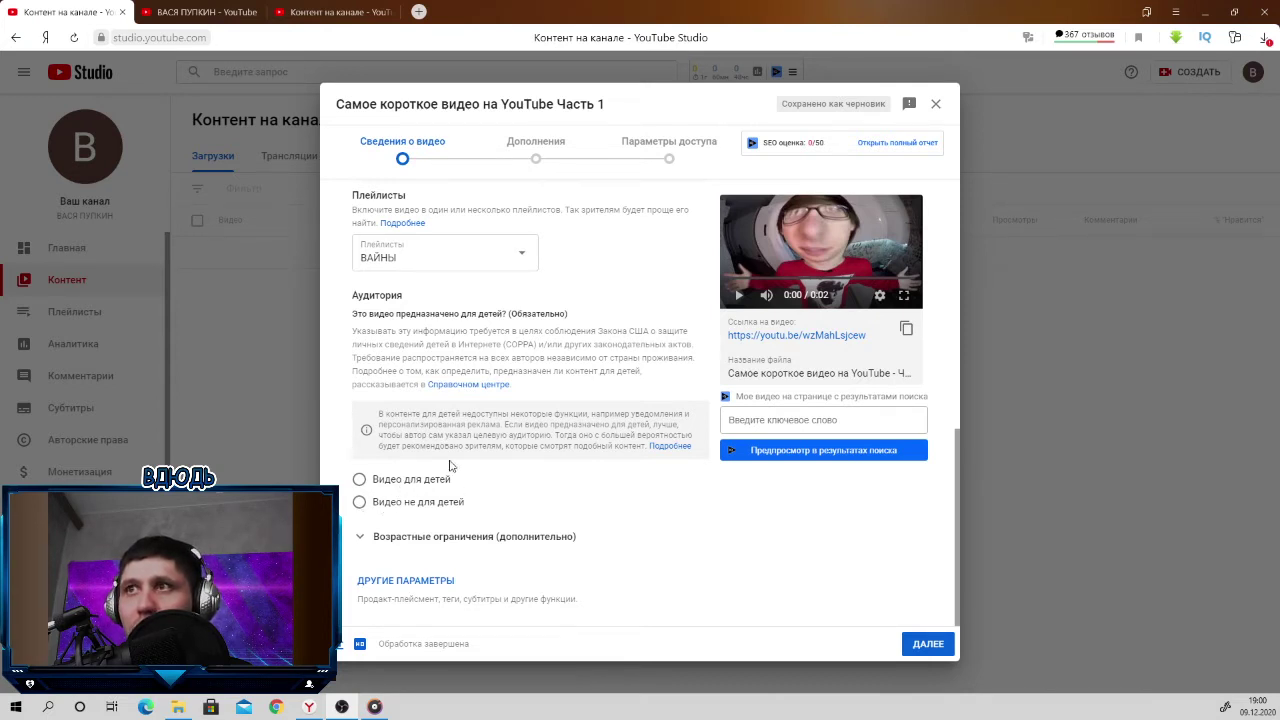
# Step: Mark the video as not made for kids and, under age restrictions, as suitable for viewers under 18
pyautogui.click(360, 504)
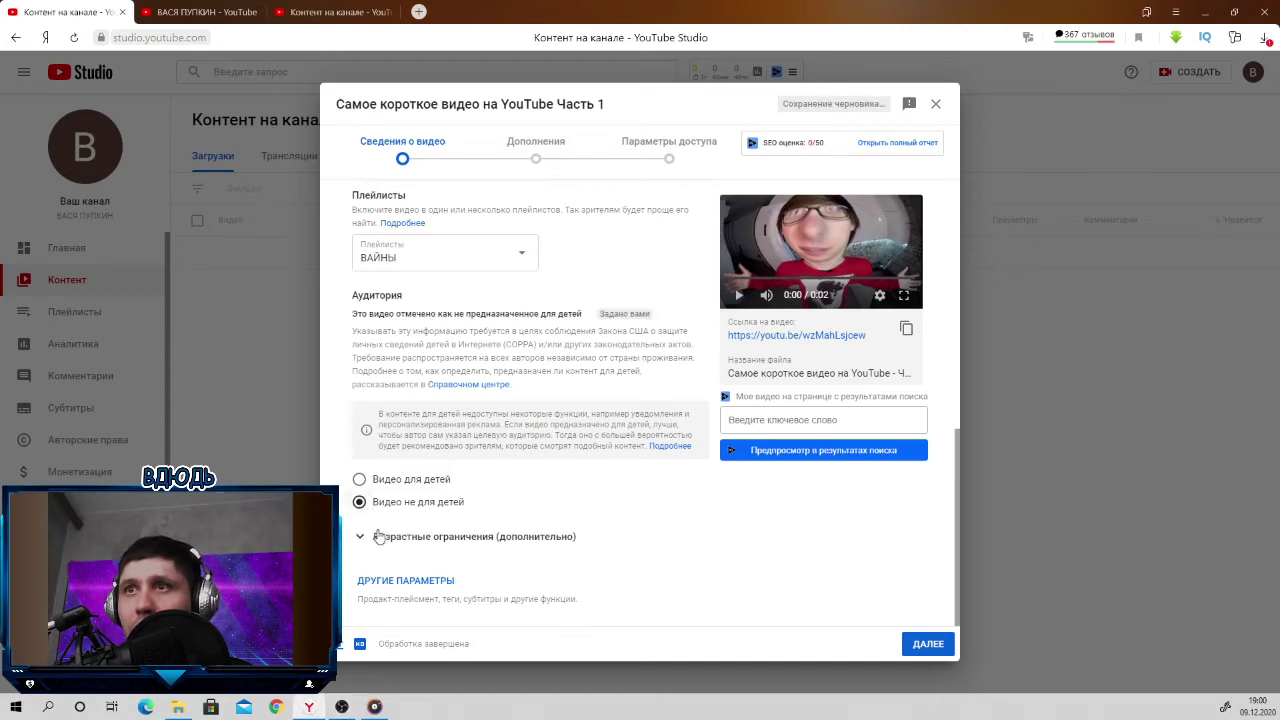
pyautogui.click(375, 538)
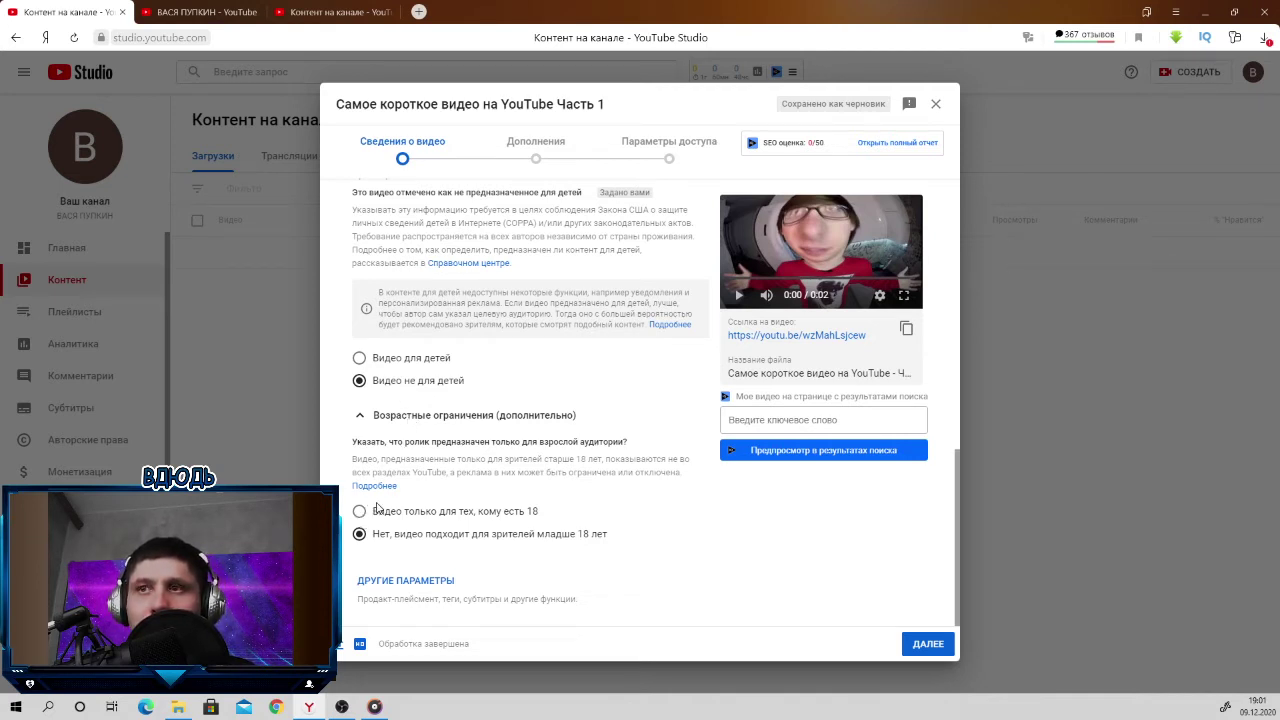
pyautogui.click(363, 516)
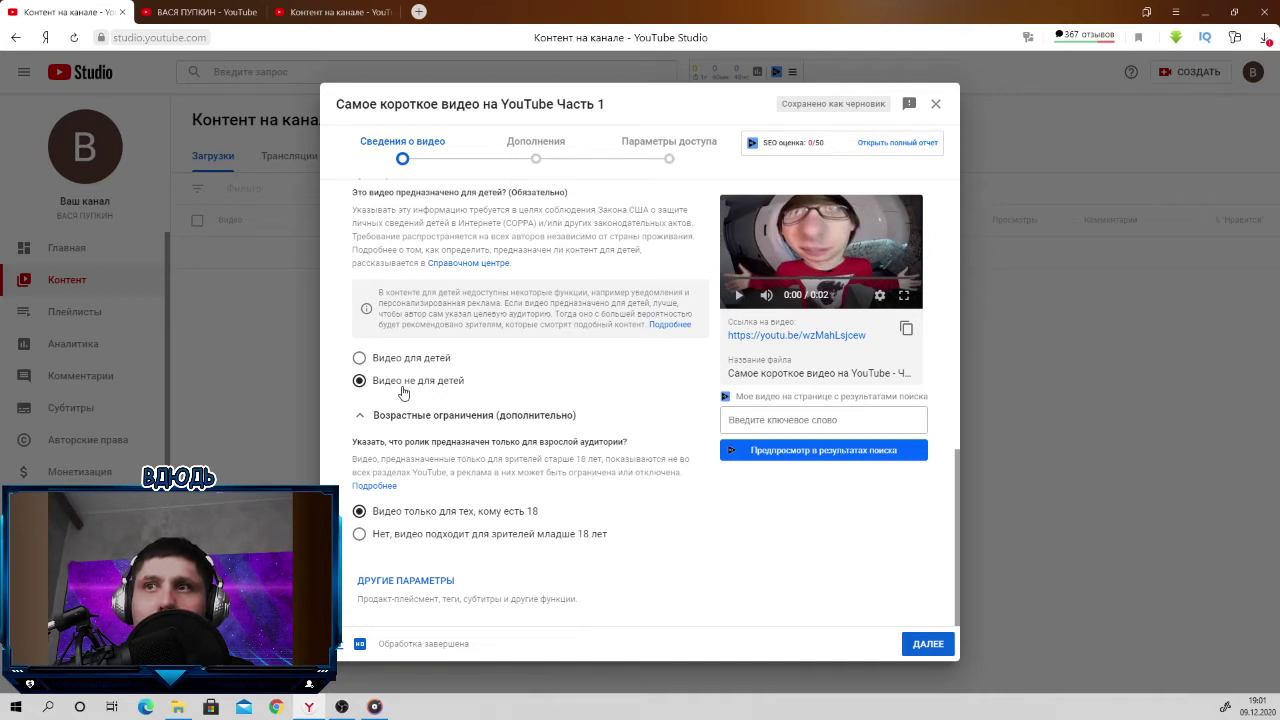
pyautogui.click(358, 537)
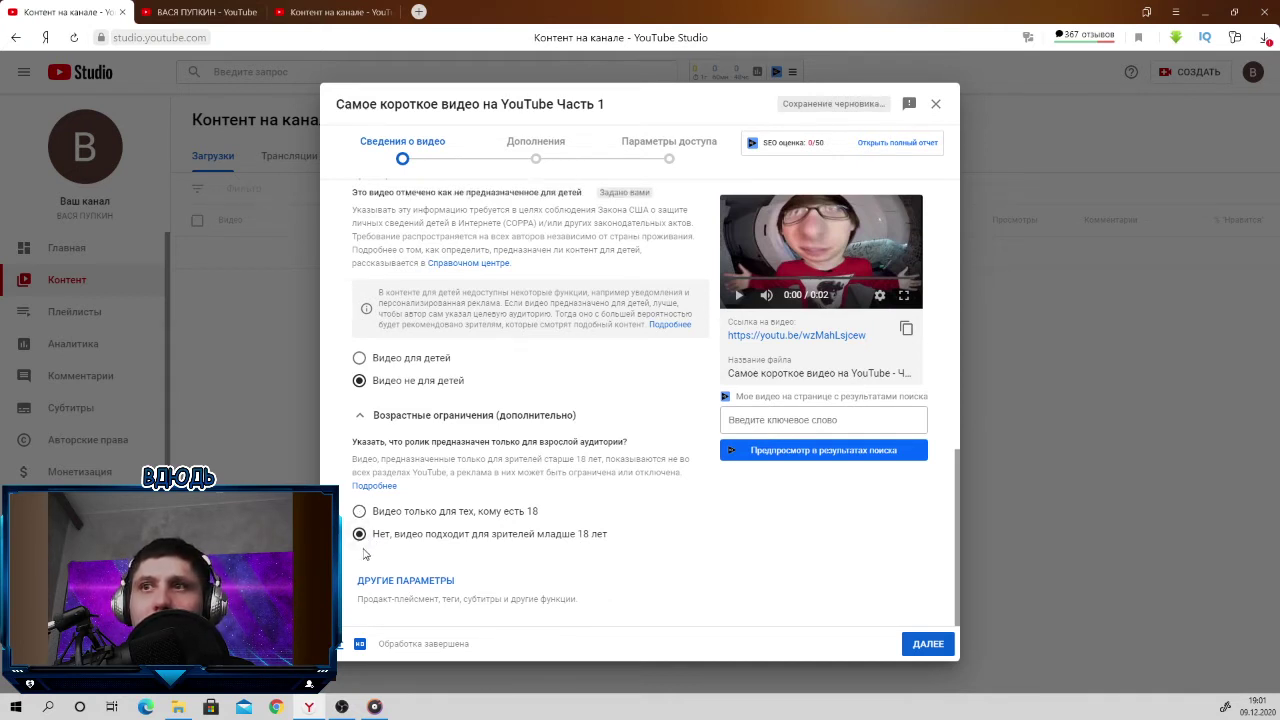
# Step: Reveal the video's additional parameters and paste the copied list of cucumber-planting tags into the tags field
pyautogui.click(405, 581)
pyautogui.scroll(-2, 433, 543)
pyautogui.scroll(-2, 433, 543)
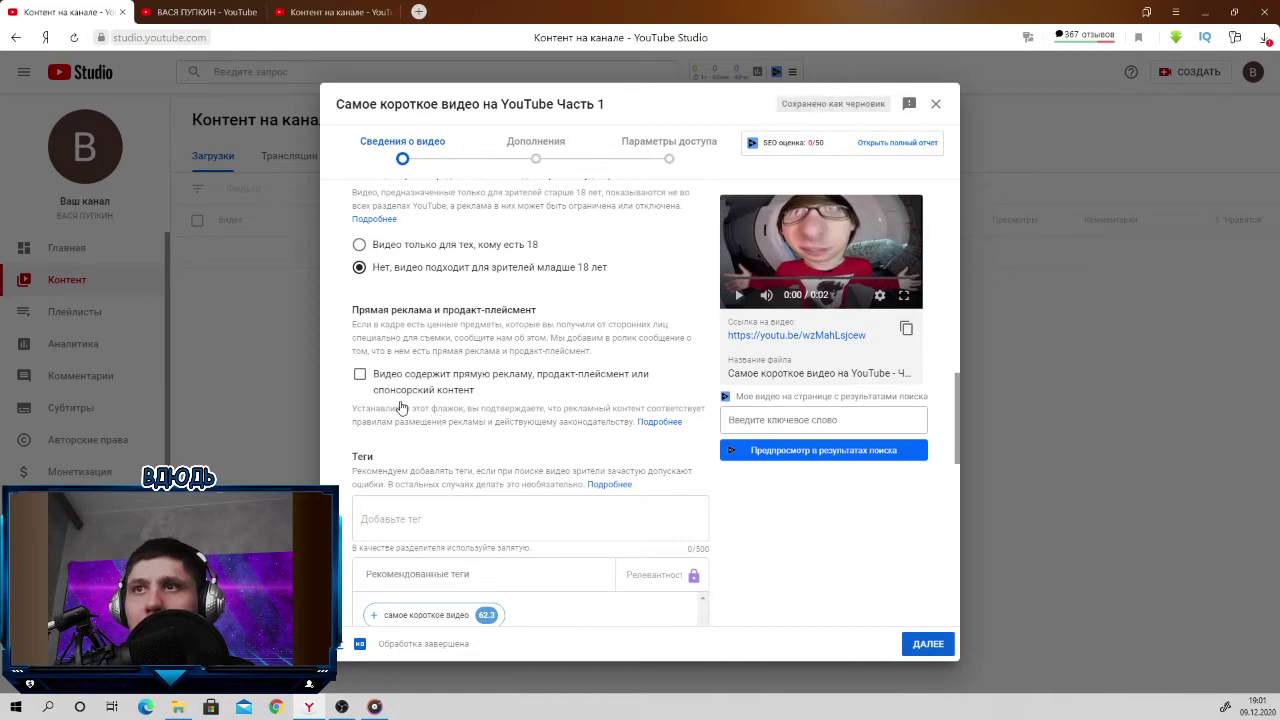
pyautogui.scroll(-2, 405, 408)
pyautogui.scroll(2, 424, 390)
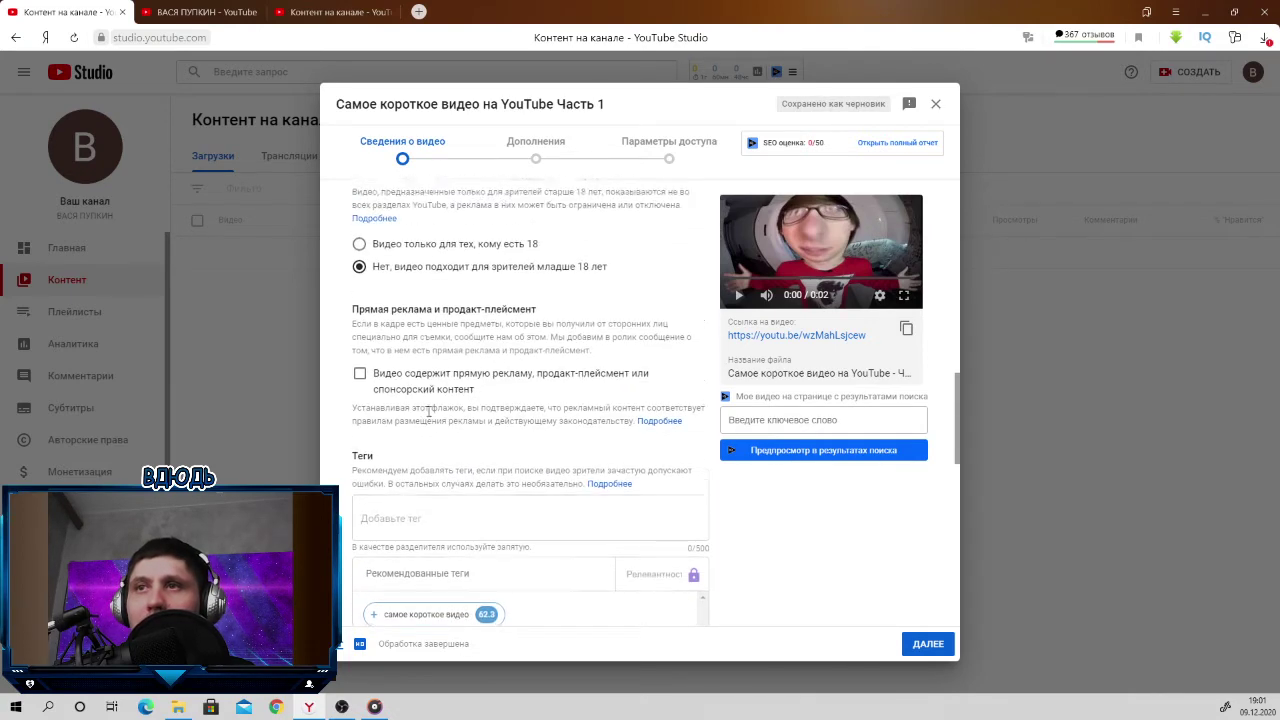
pyautogui.scroll(-1, 420, 420)
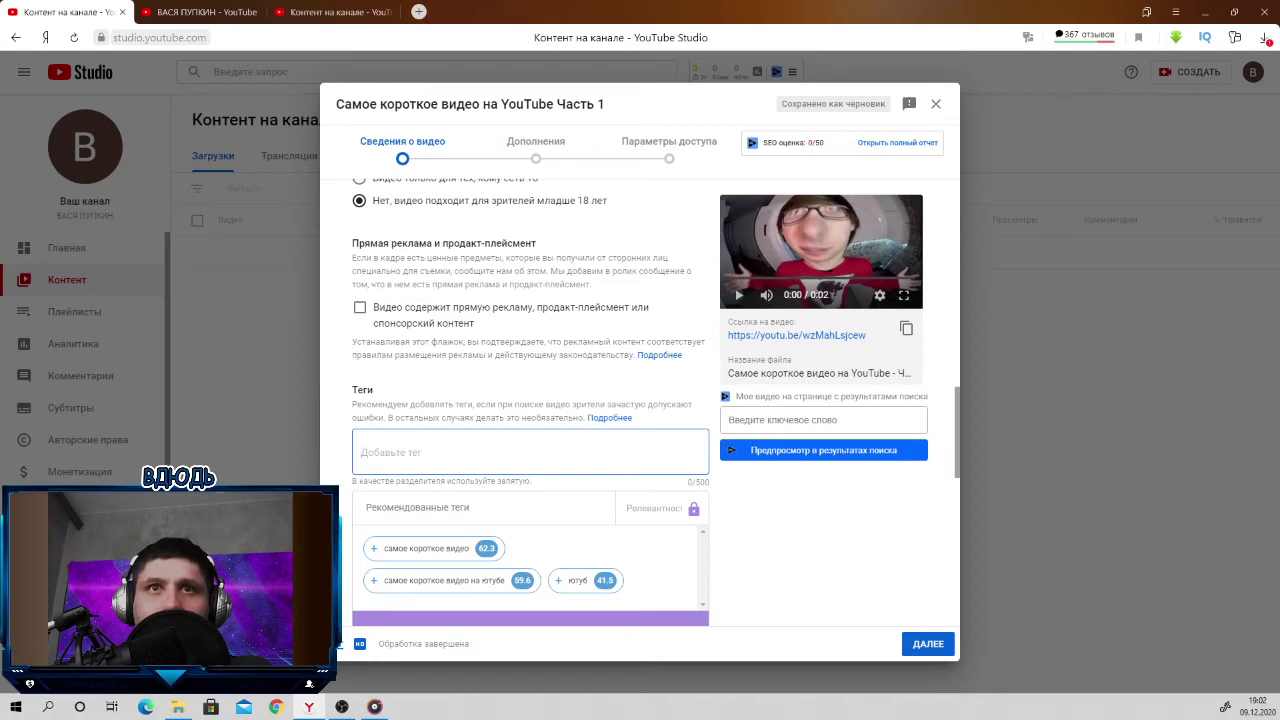
pyautogui.hotkey('ctrl', 'v')
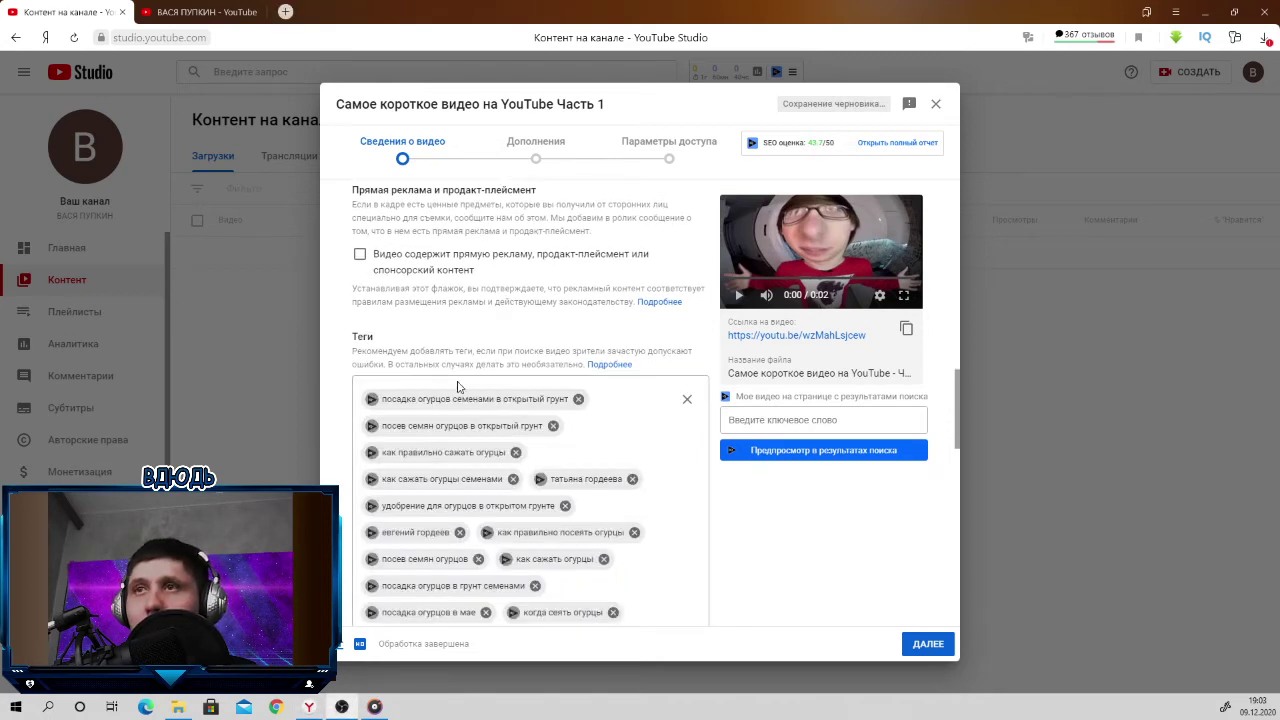
# Step: Review the pasted tags, then the language and subtitles, shooting date and place, license, category and comment settings
pyautogui.scroll(-2, 458, 386)
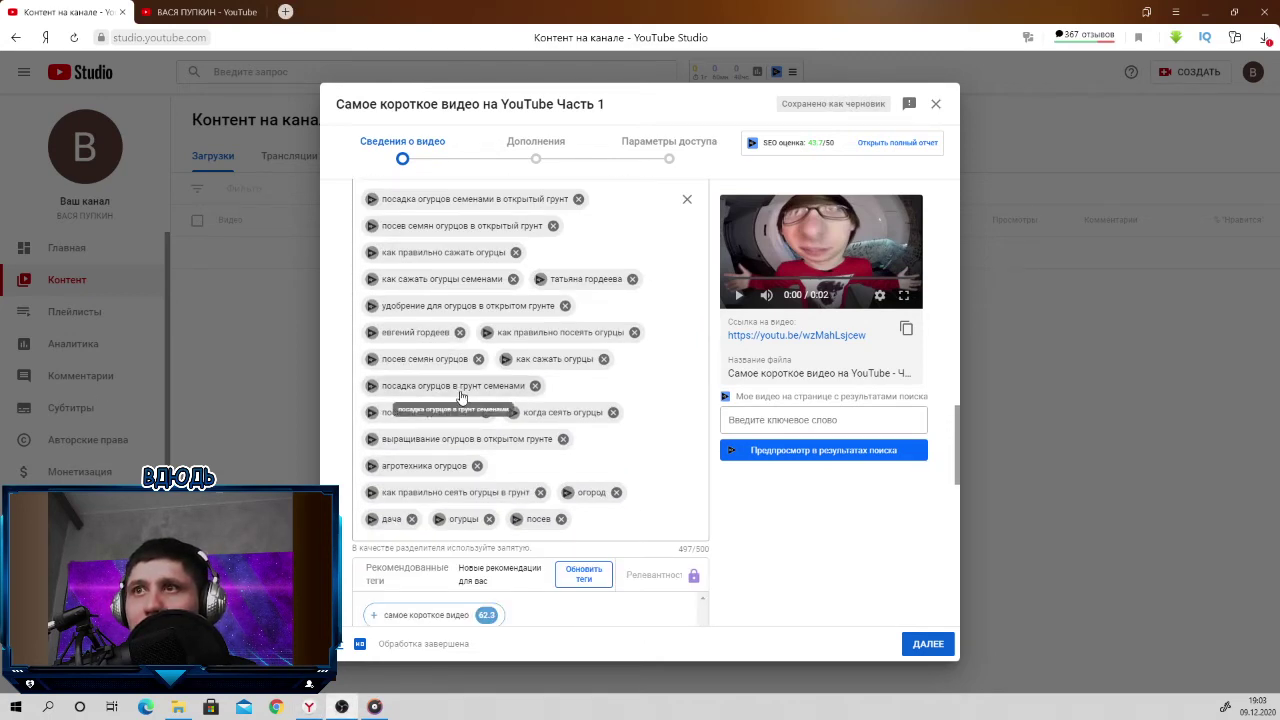
pyautogui.scroll(2, 460, 397)
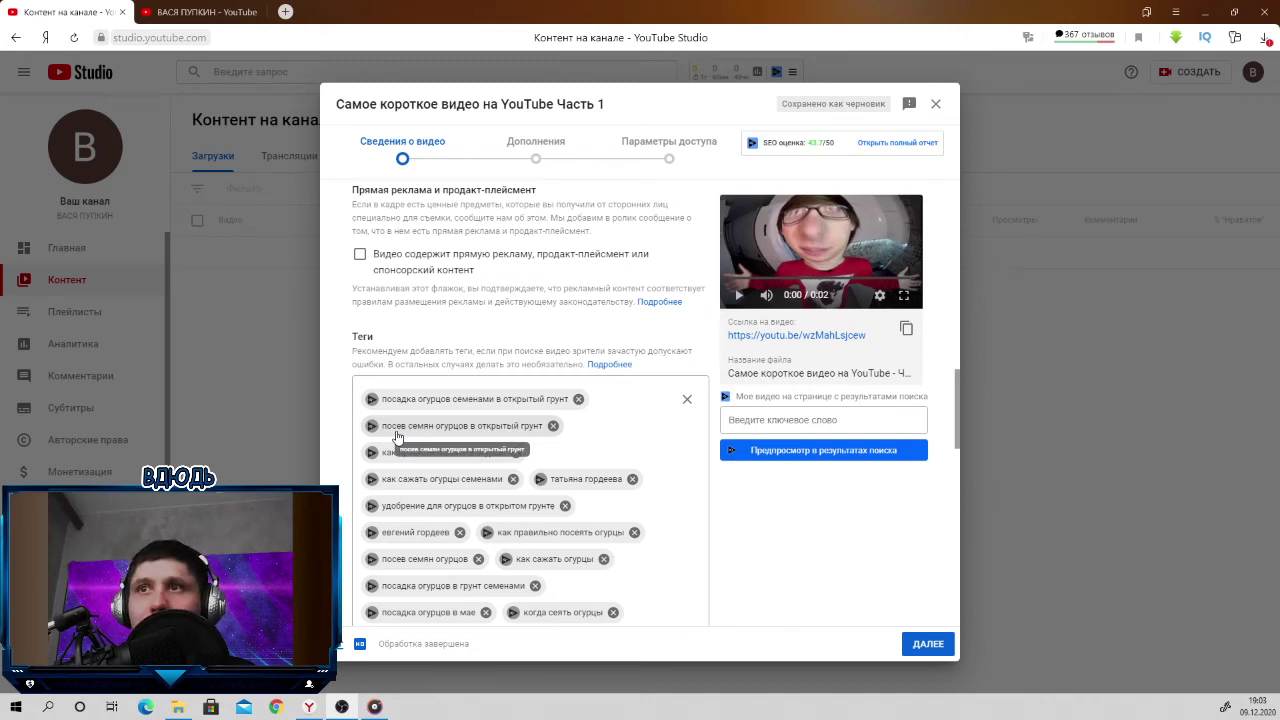
pyautogui.scroll(-2, 397, 436)
pyautogui.scroll(5, 397, 436)
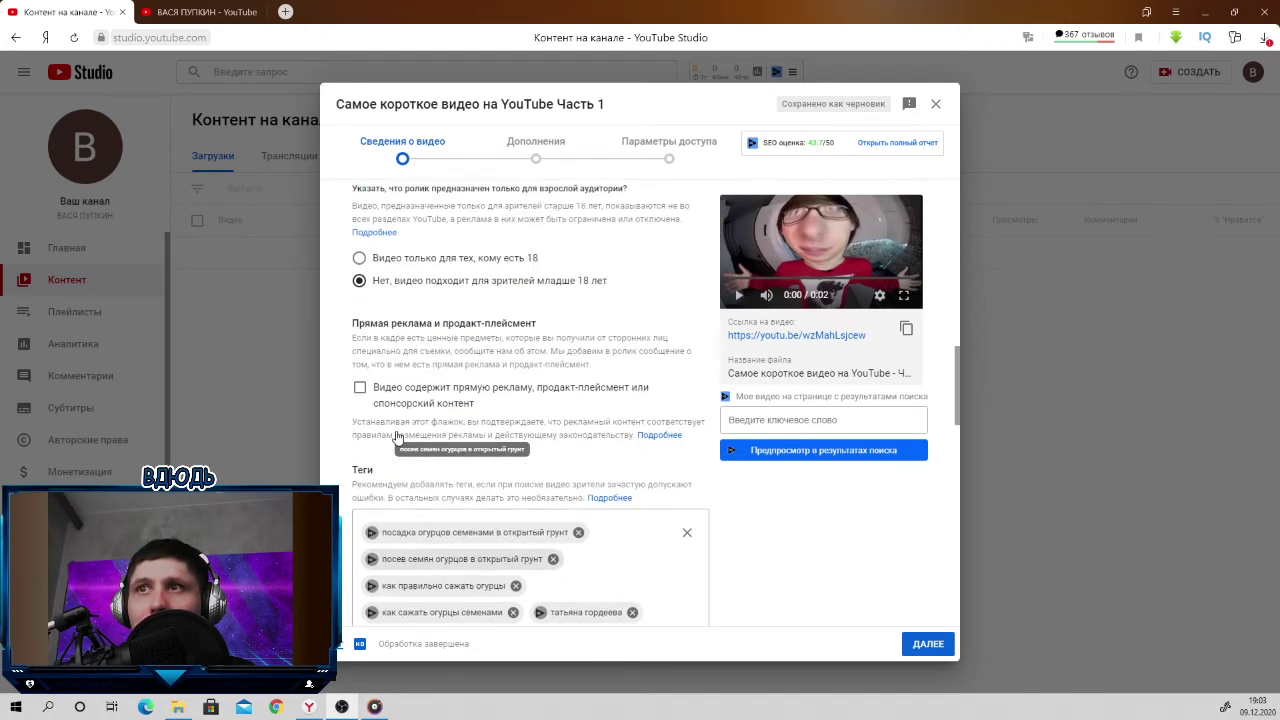
pyautogui.scroll(-5, 363, 429)
pyautogui.scroll(-3, 414, 406)
pyautogui.scroll(2, 416, 410)
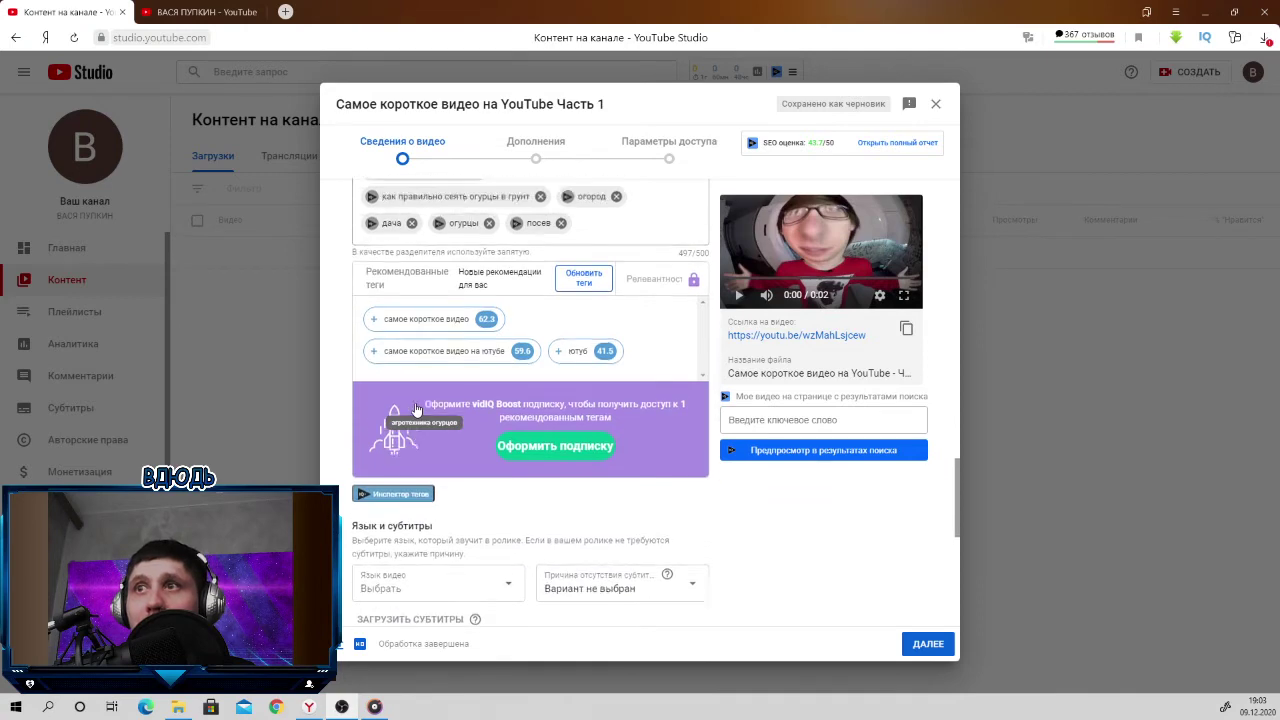
pyautogui.scroll(-3, 501, 347)
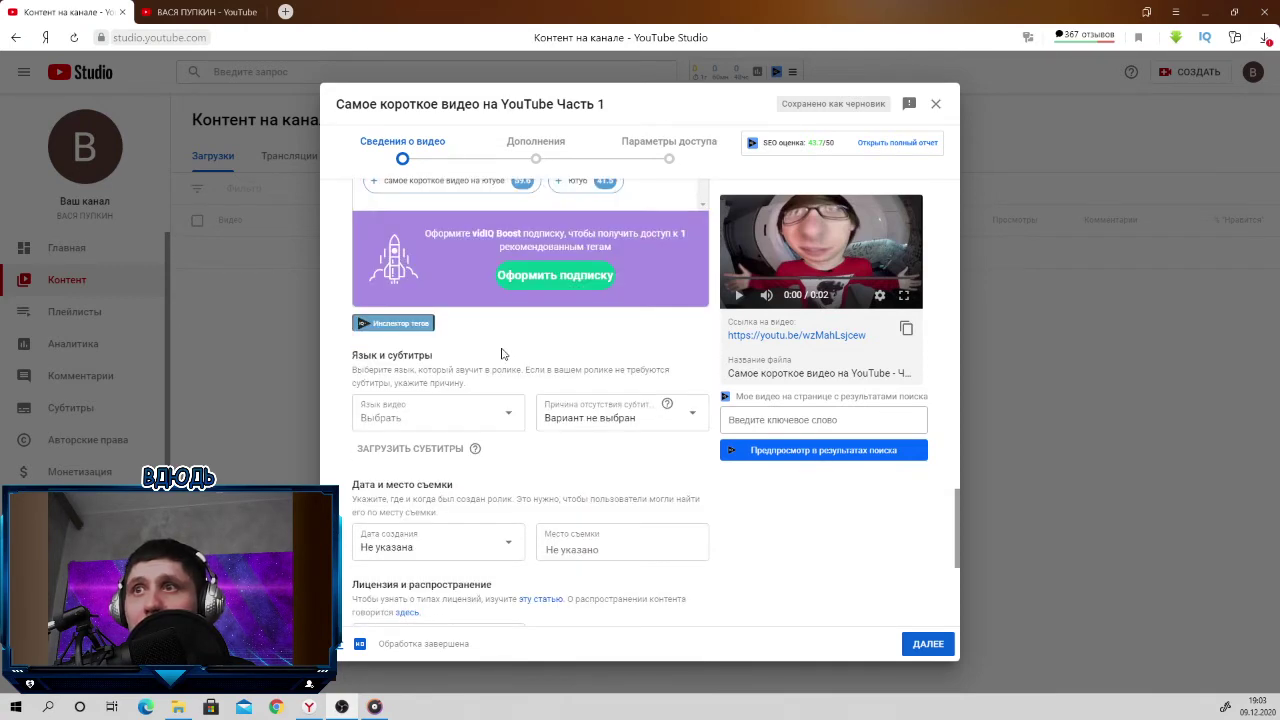
pyautogui.scroll(-1, 502, 354)
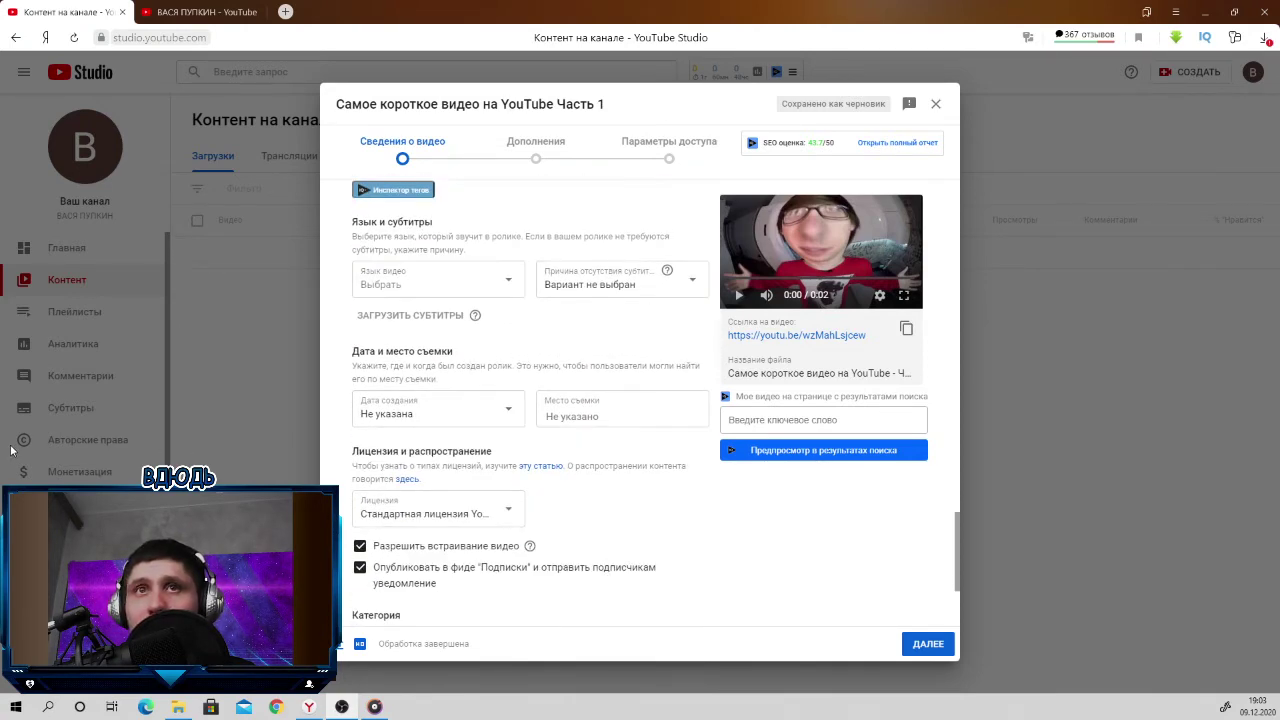
pyautogui.scroll(-2, 596, 474)
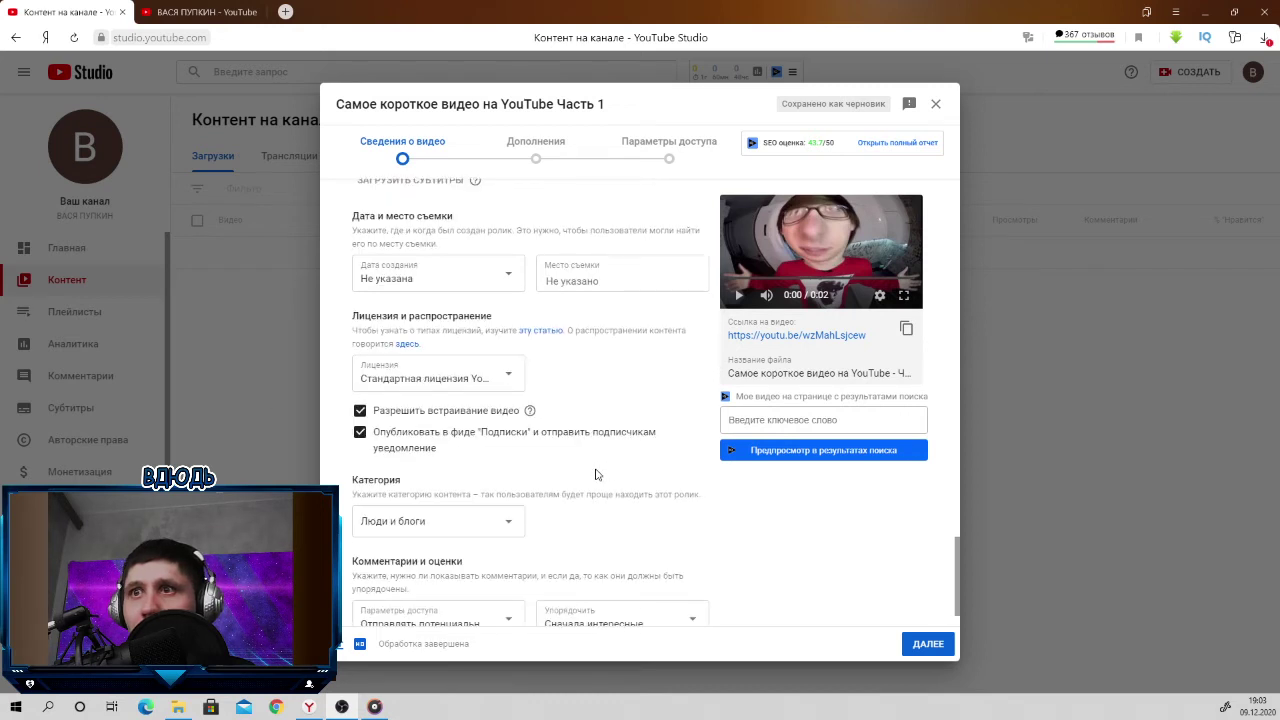
# Step: Advance to the "Дополнения" stage, view the available card types in the cards editor, and leave it without adding any
pyautogui.click(925, 644)
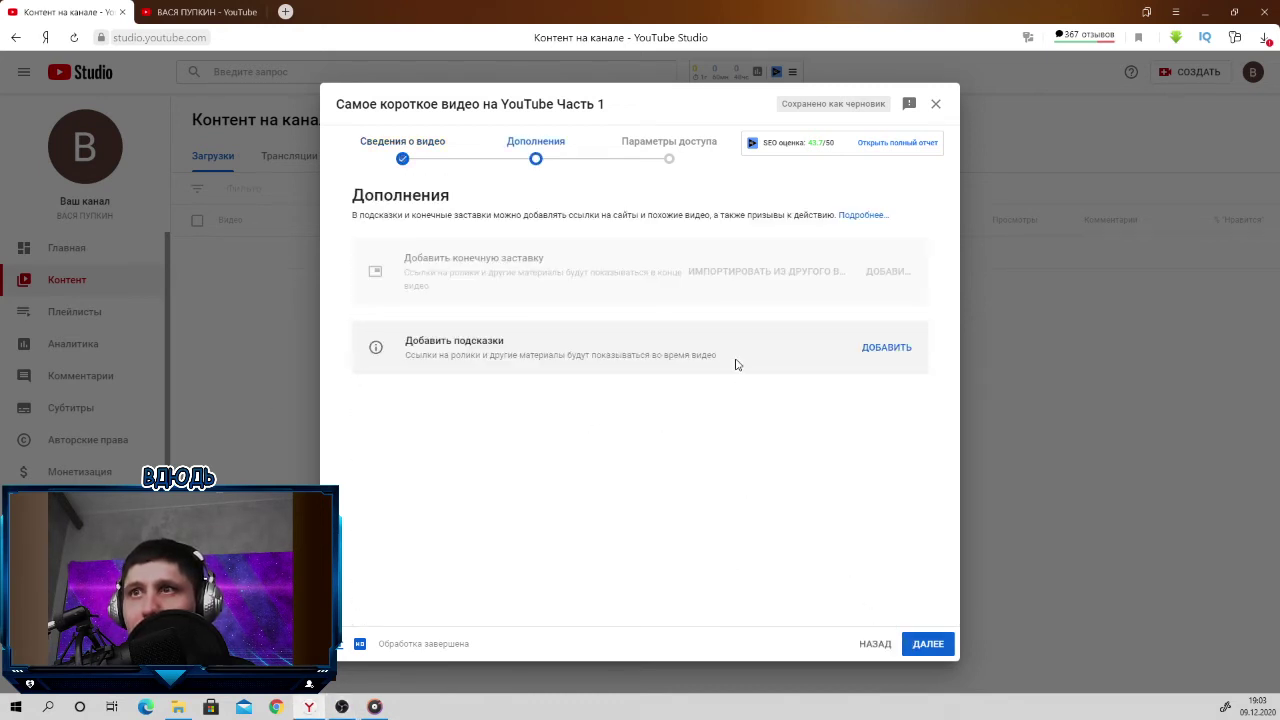
pyautogui.click(887, 350)
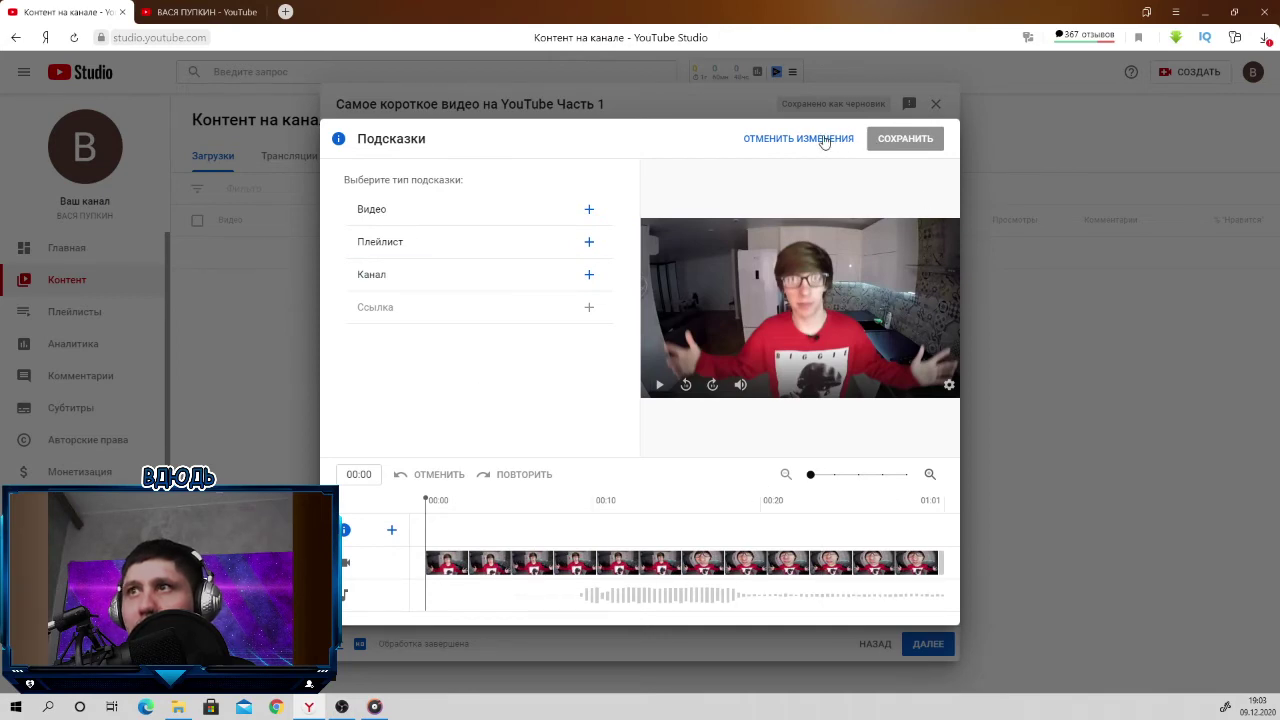
pyautogui.click(822, 138)
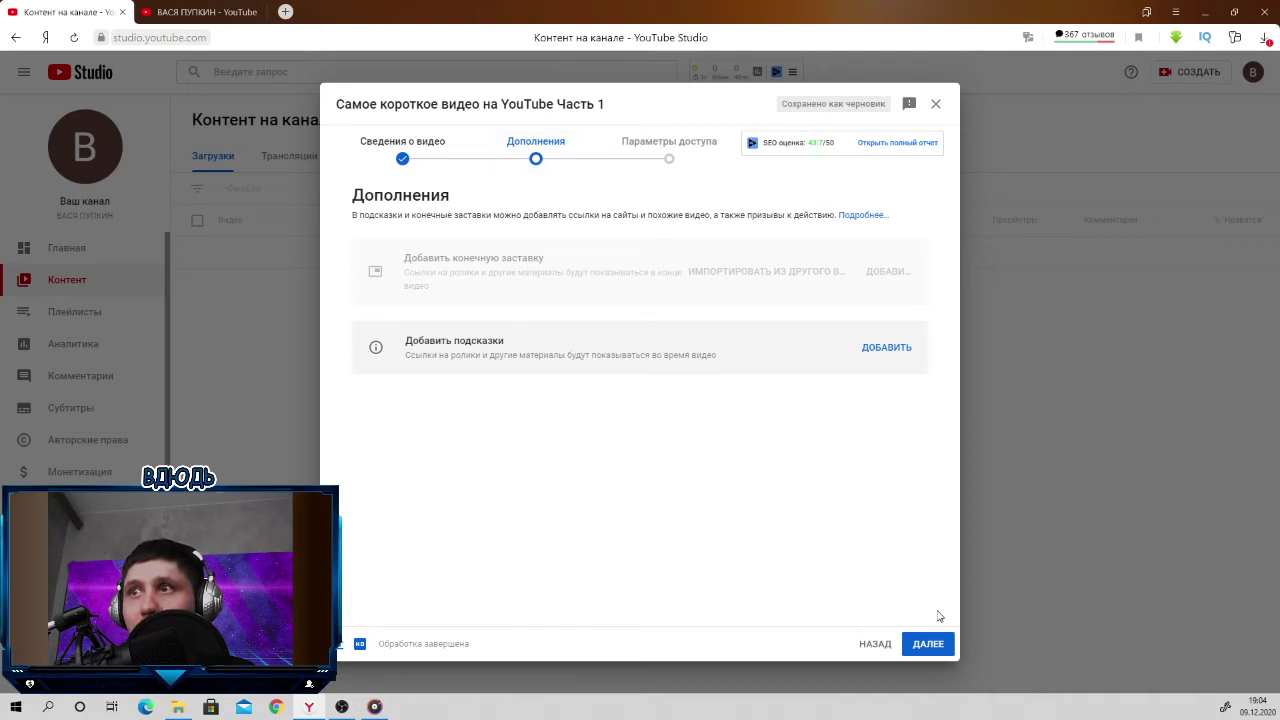
# Step: Advance to the access parameters, set the video to "Доступ по ссылке", save it and dismiss the link-sharing dialog
pyautogui.click(928, 643)
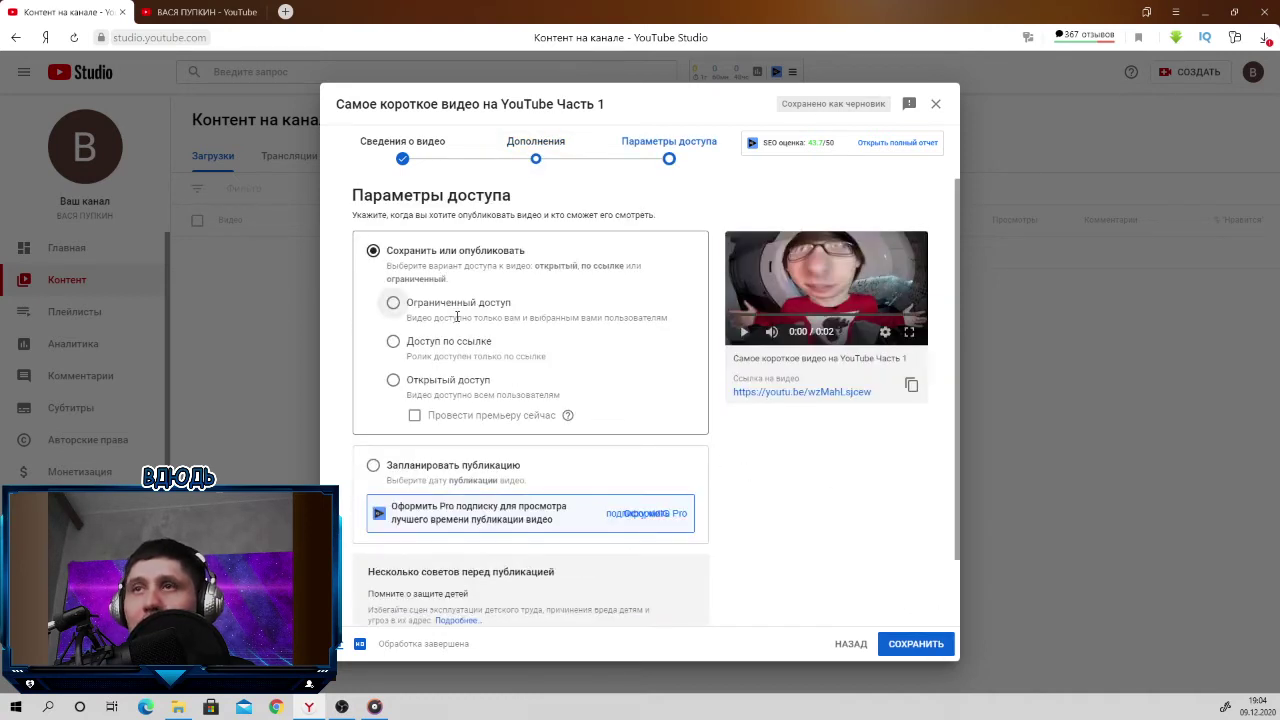
pyautogui.click(430, 316)
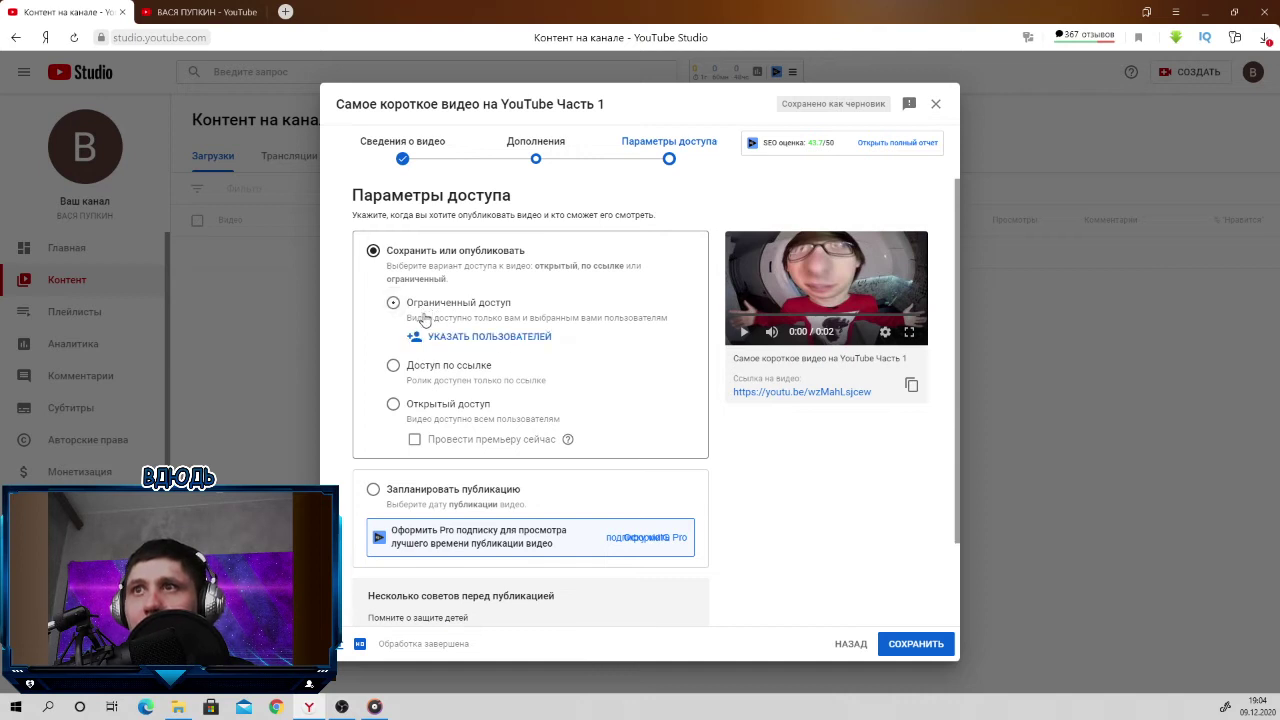
pyautogui.click(412, 368)
pyautogui.click(428, 390)
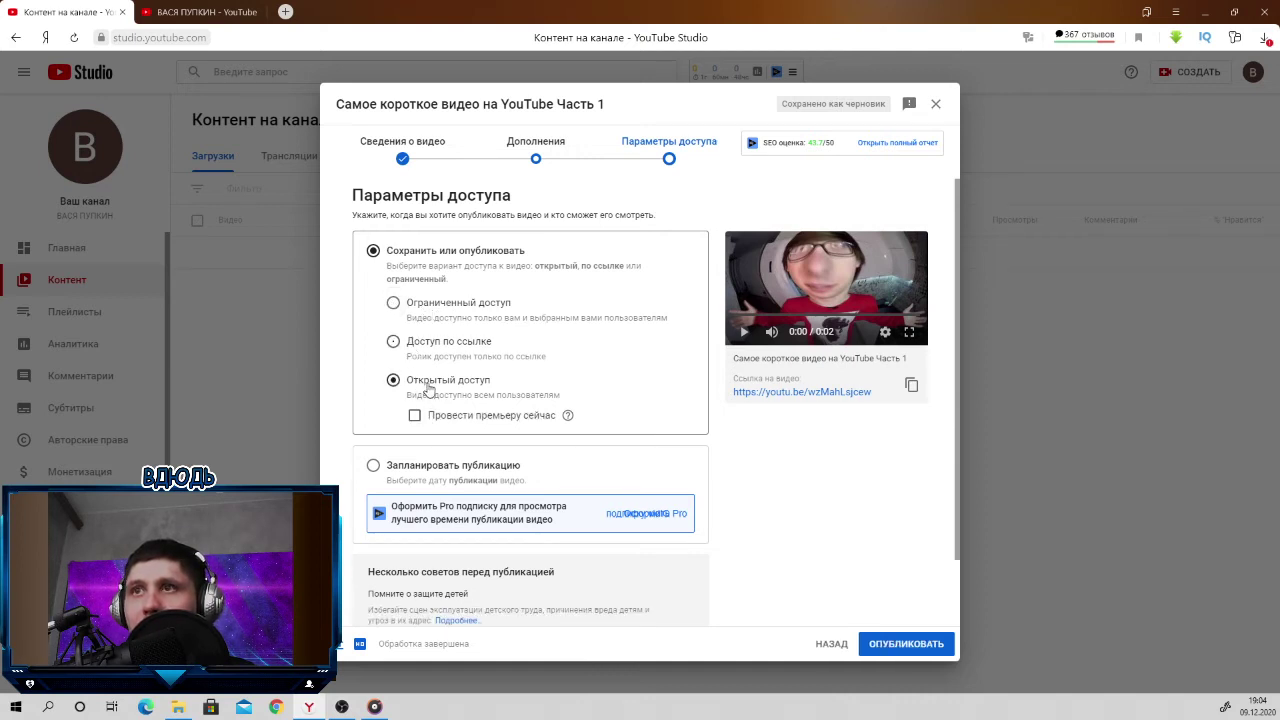
pyautogui.click(424, 346)
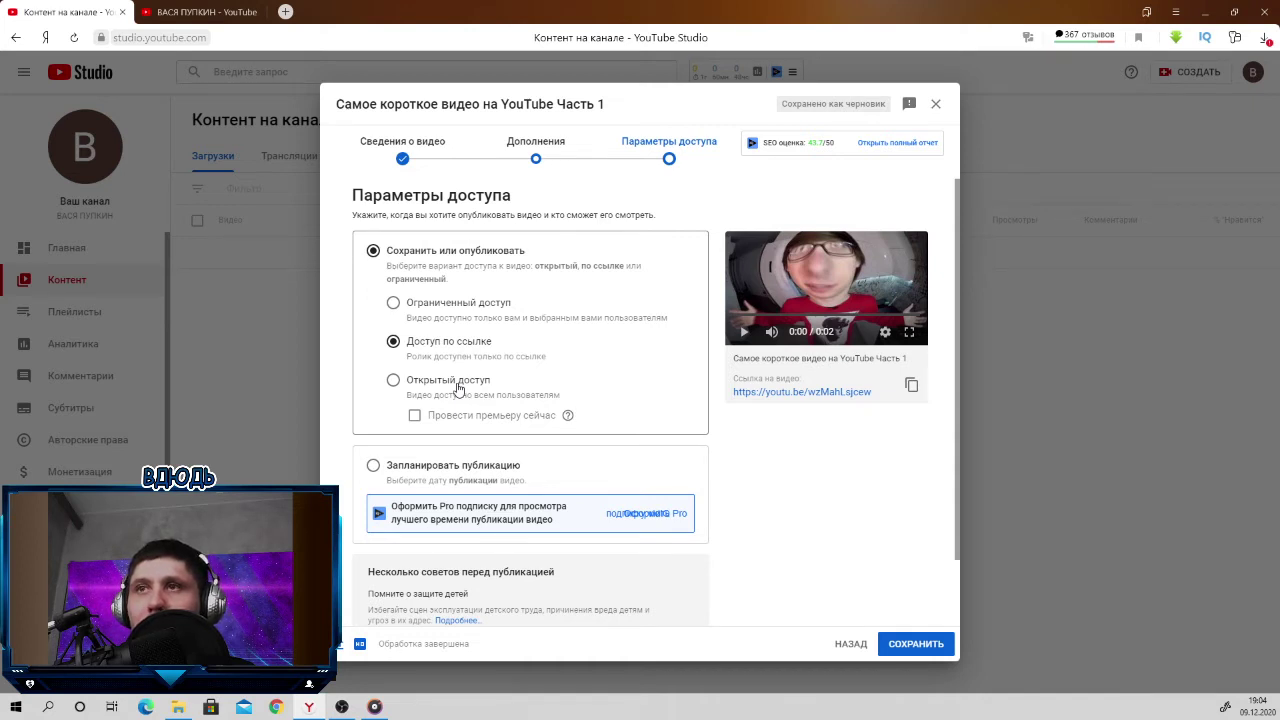
pyautogui.scroll(-2, 458, 388)
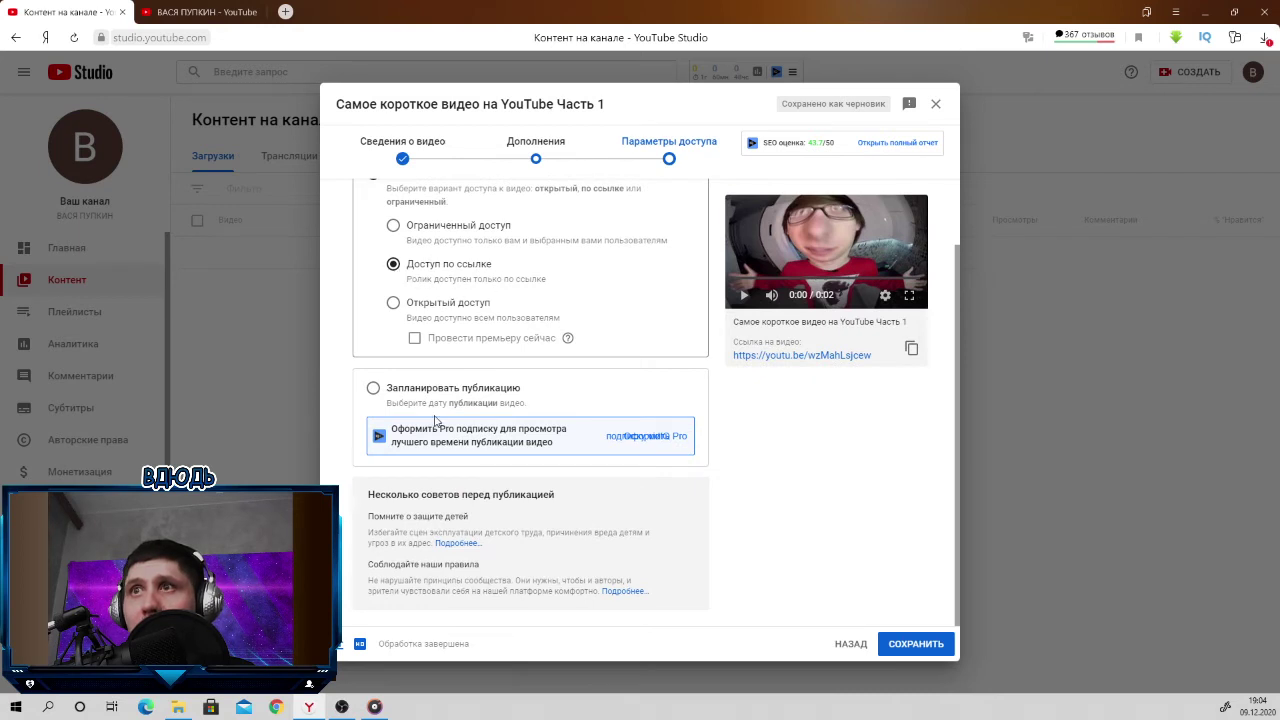
pyautogui.click(882, 644)
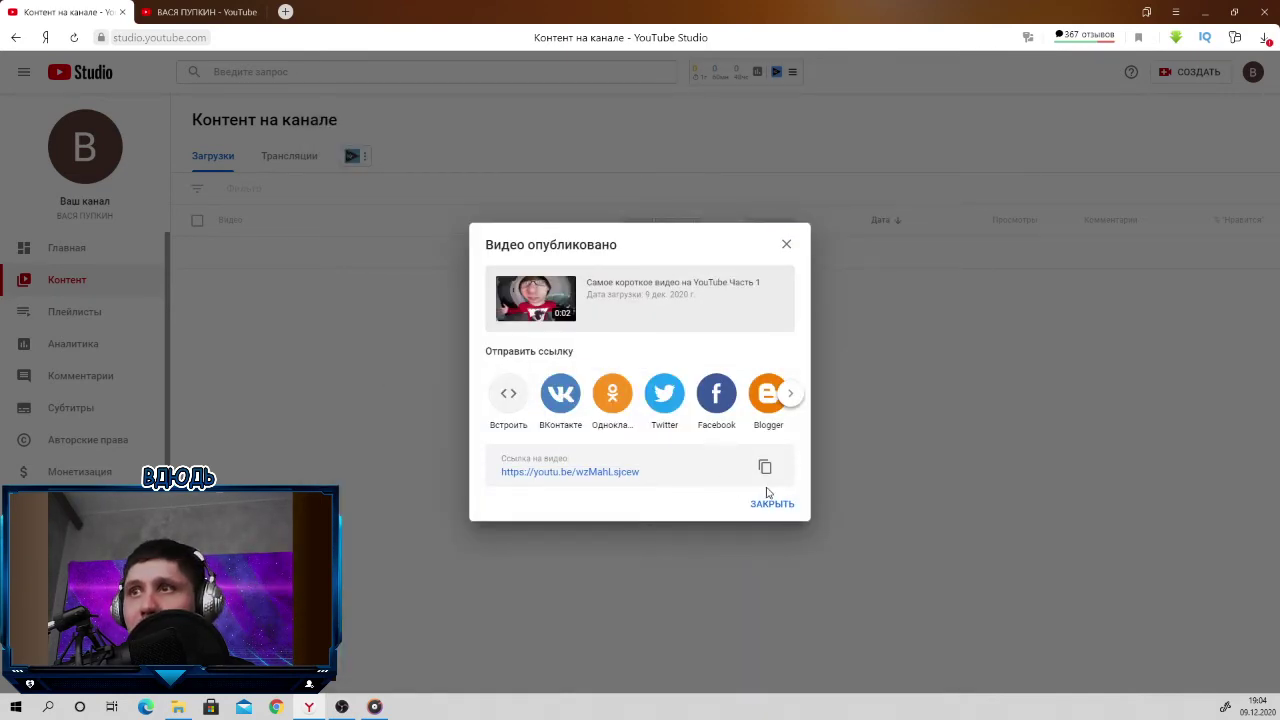
pyautogui.click(786, 244)
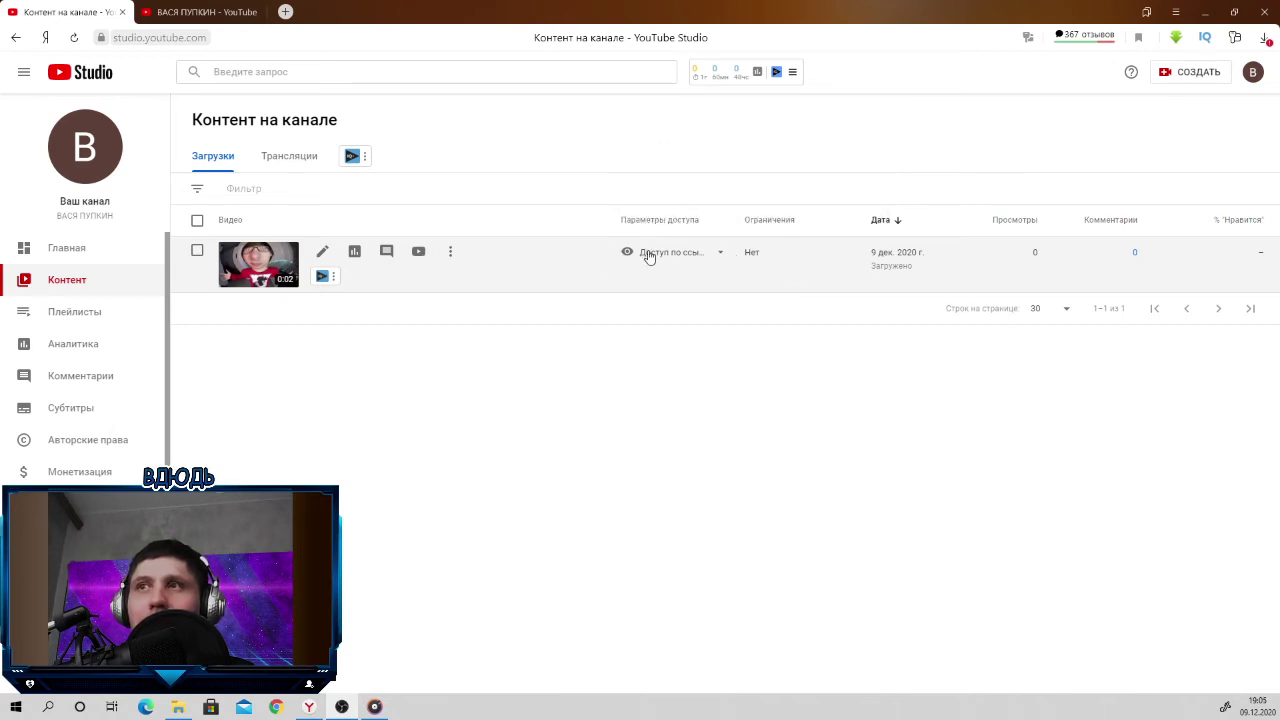
# Step: Change the uploaded video's access to "Открытый доступ", publish it and dismiss the hint about video details
pyautogui.moveTo(646, 254)
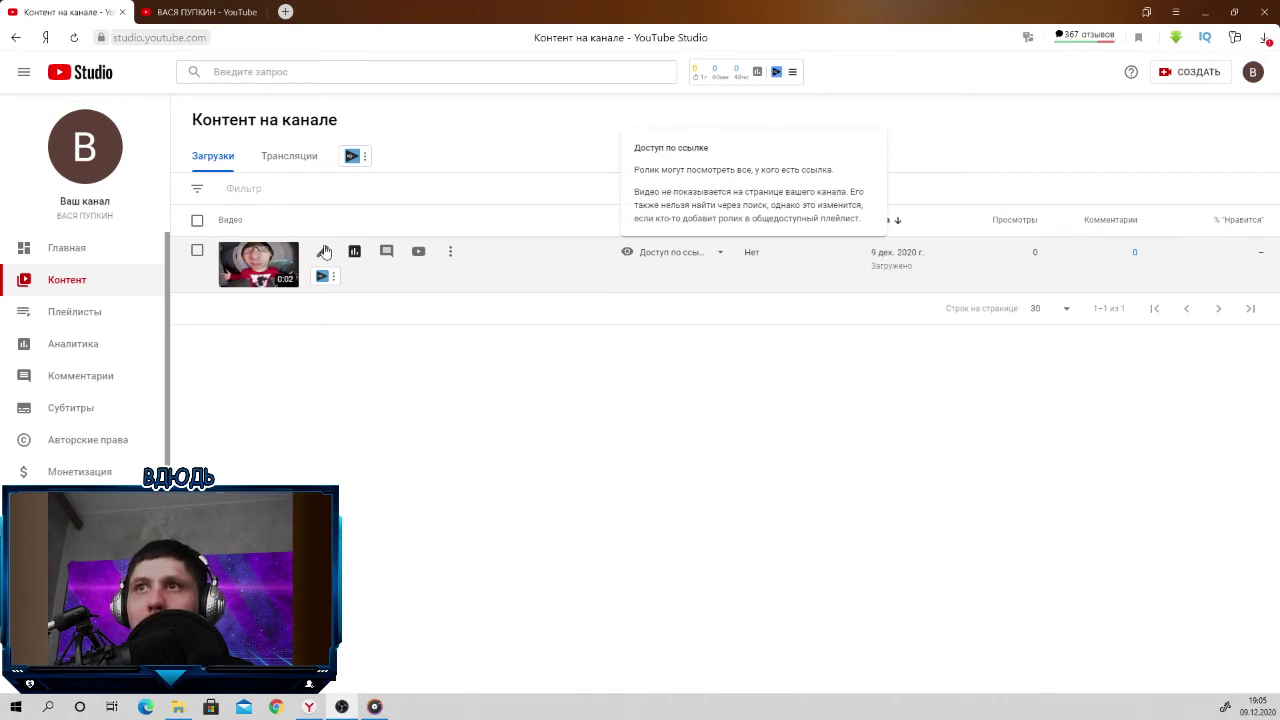
pyautogui.click(720, 252)
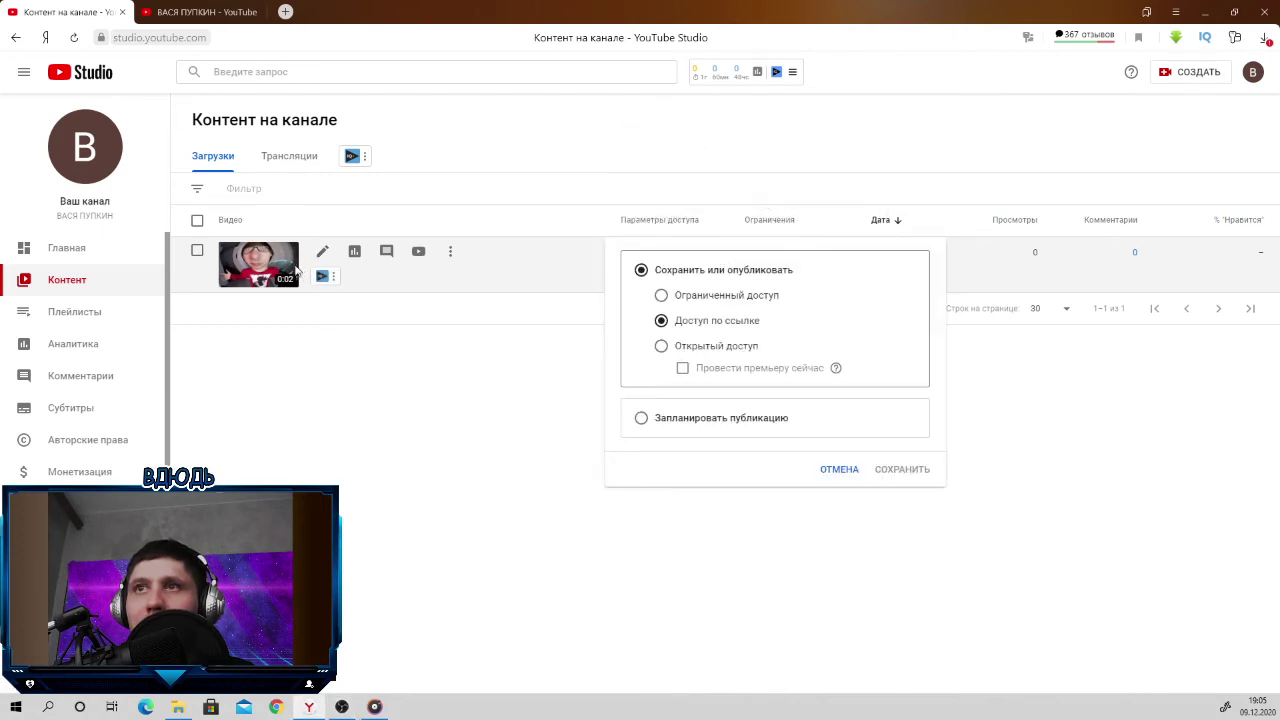
pyautogui.click(667, 350)
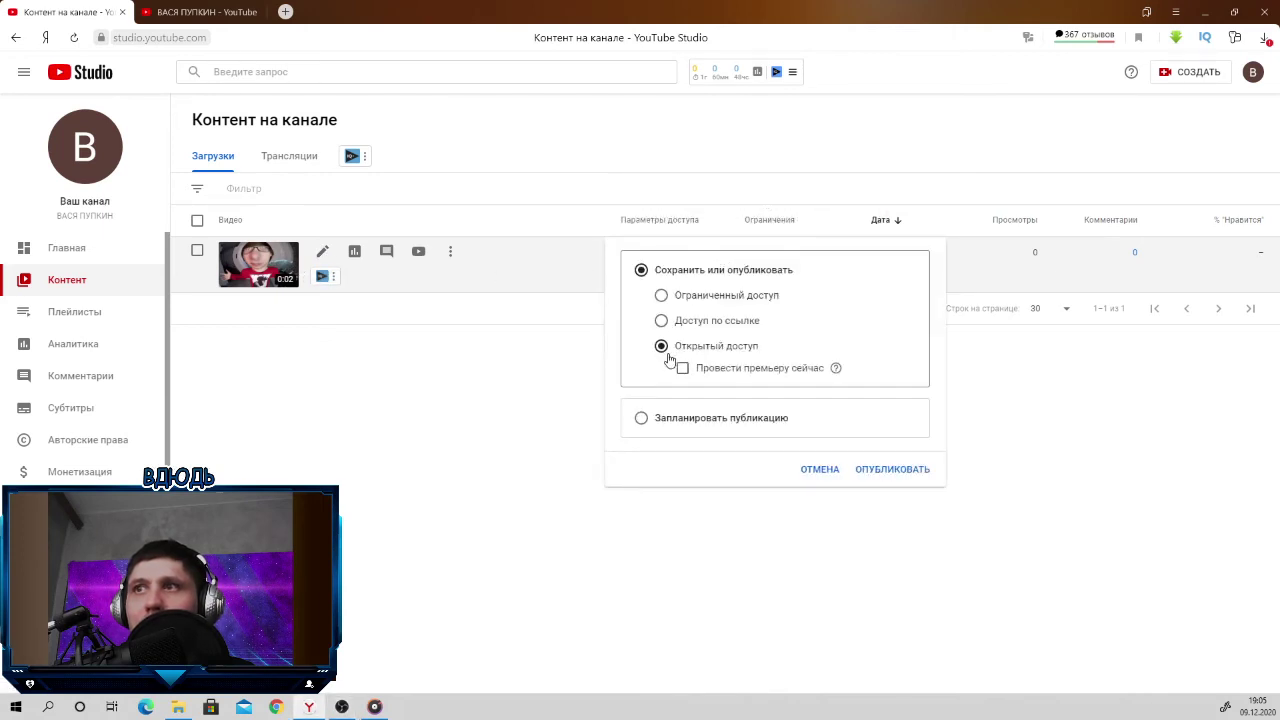
pyautogui.click(887, 470)
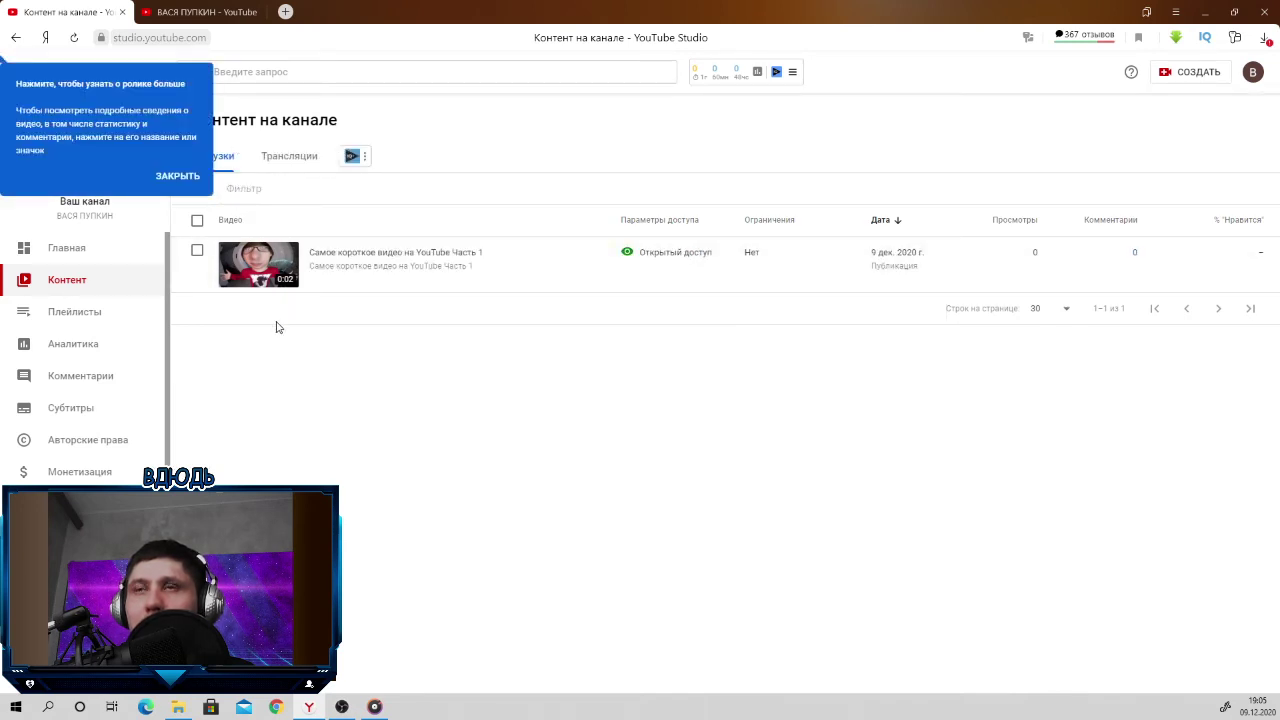
pyautogui.click(185, 185)
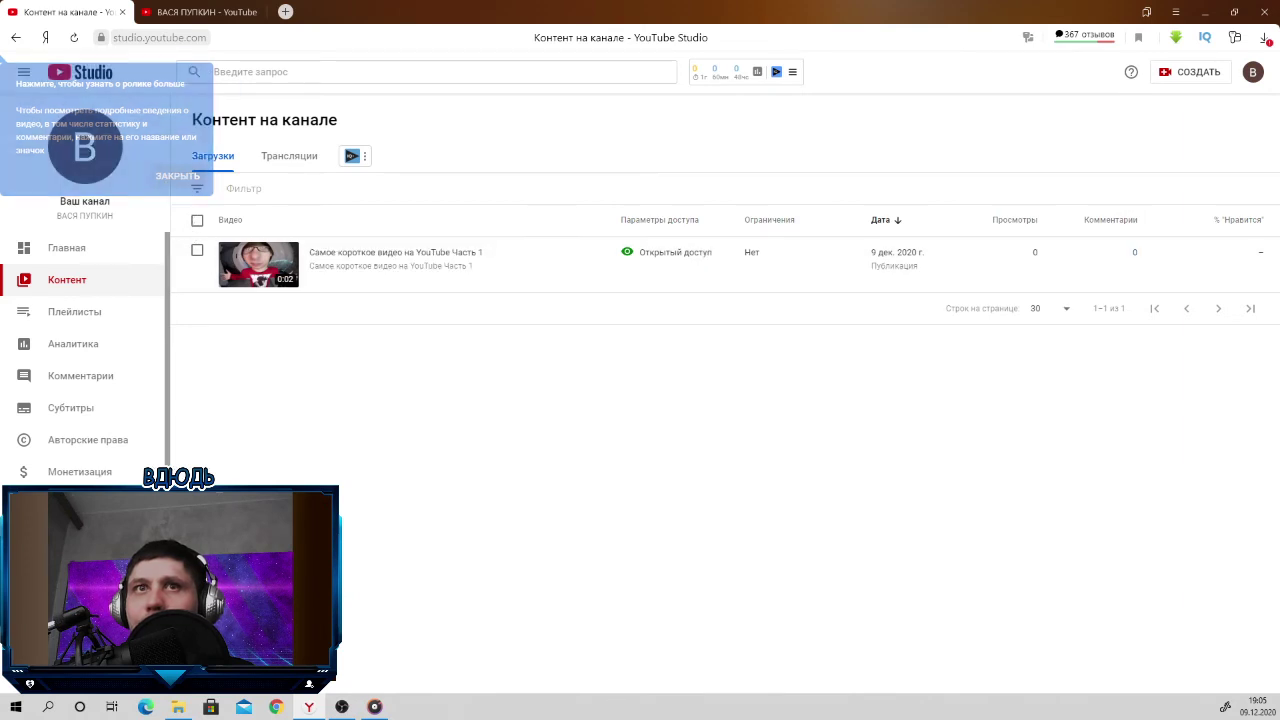
# Step: Return to the public channel page and look through its home, videos, playlists and about sections
pyautogui.hotkey('alt', 'Left')
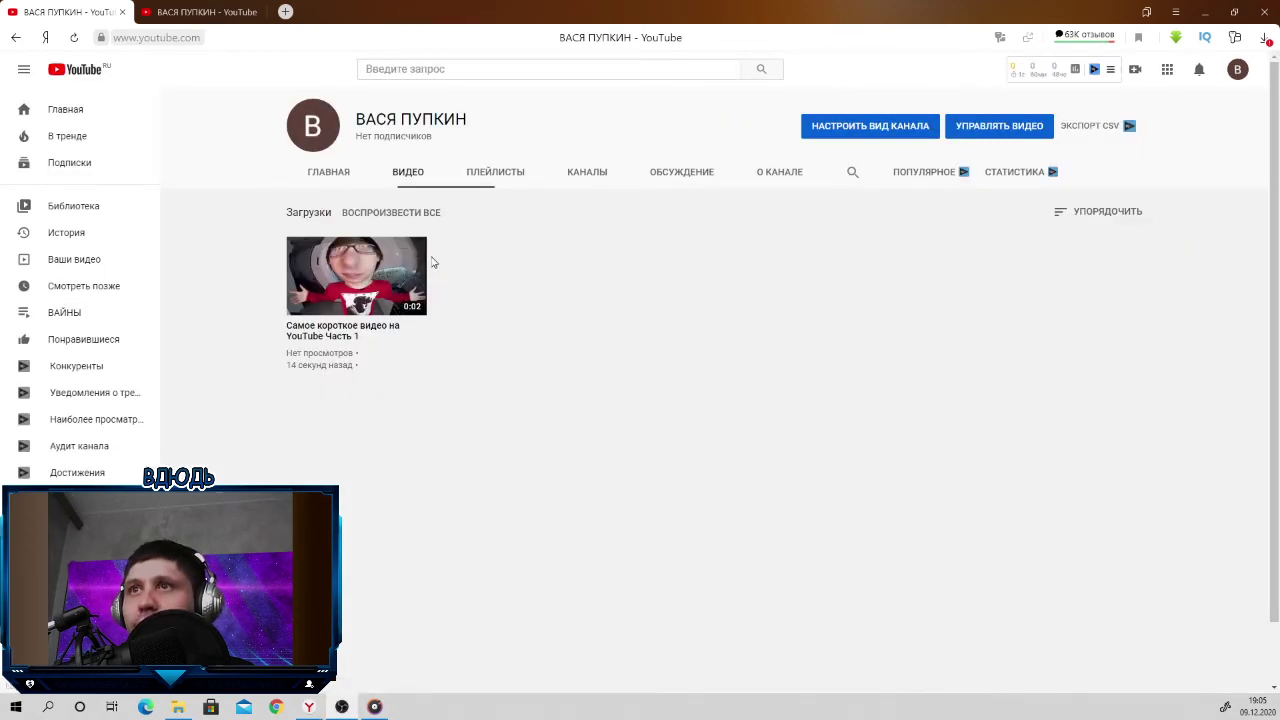
pyautogui.click(336, 179)
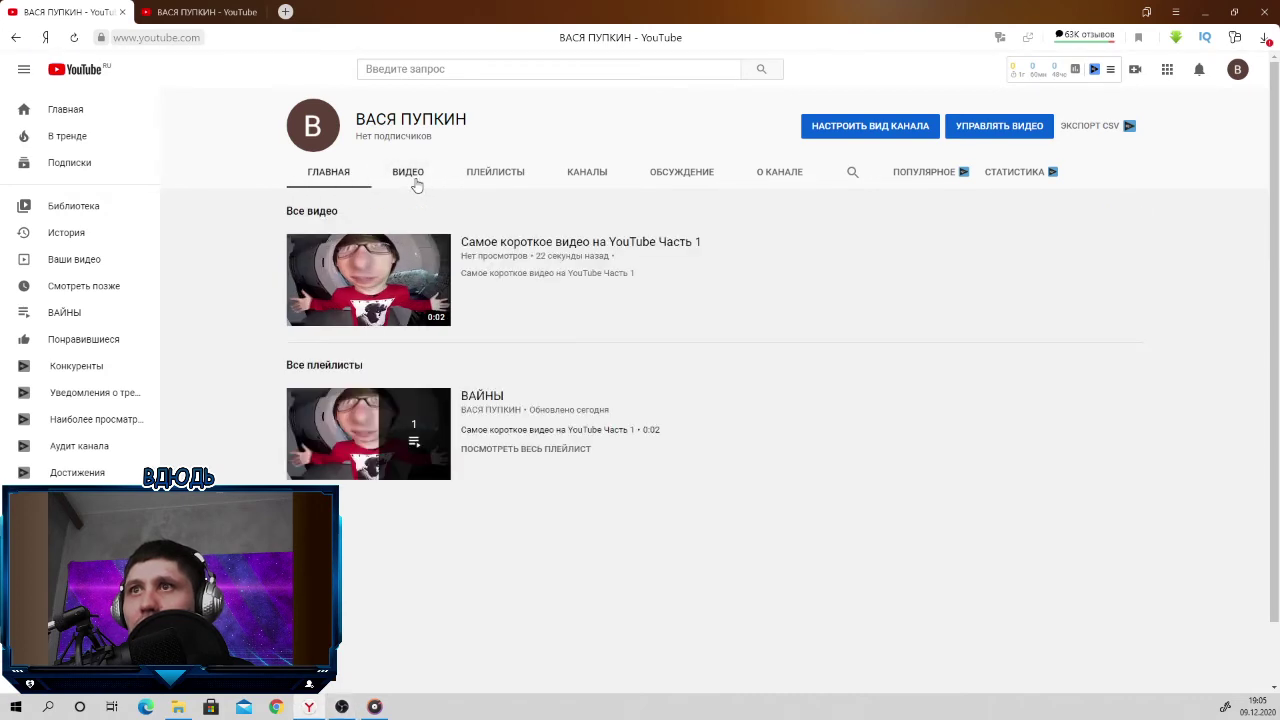
pyautogui.click(410, 180)
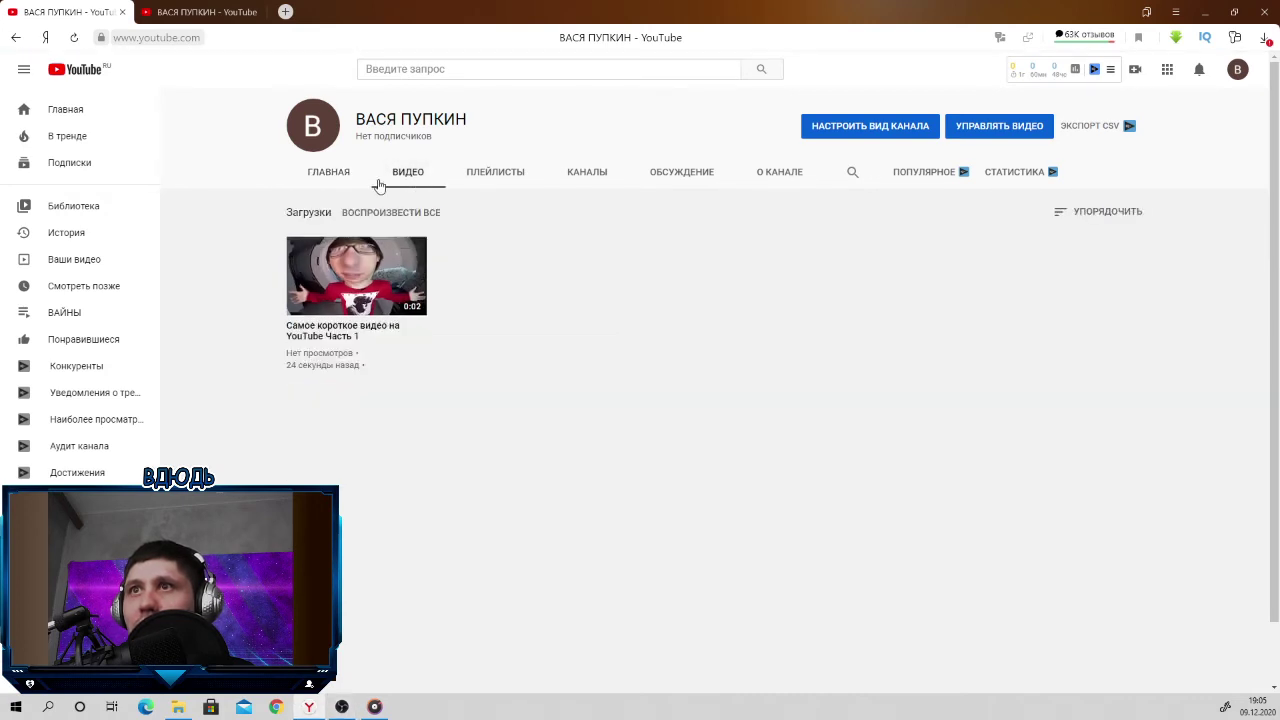
pyautogui.click(340, 183)
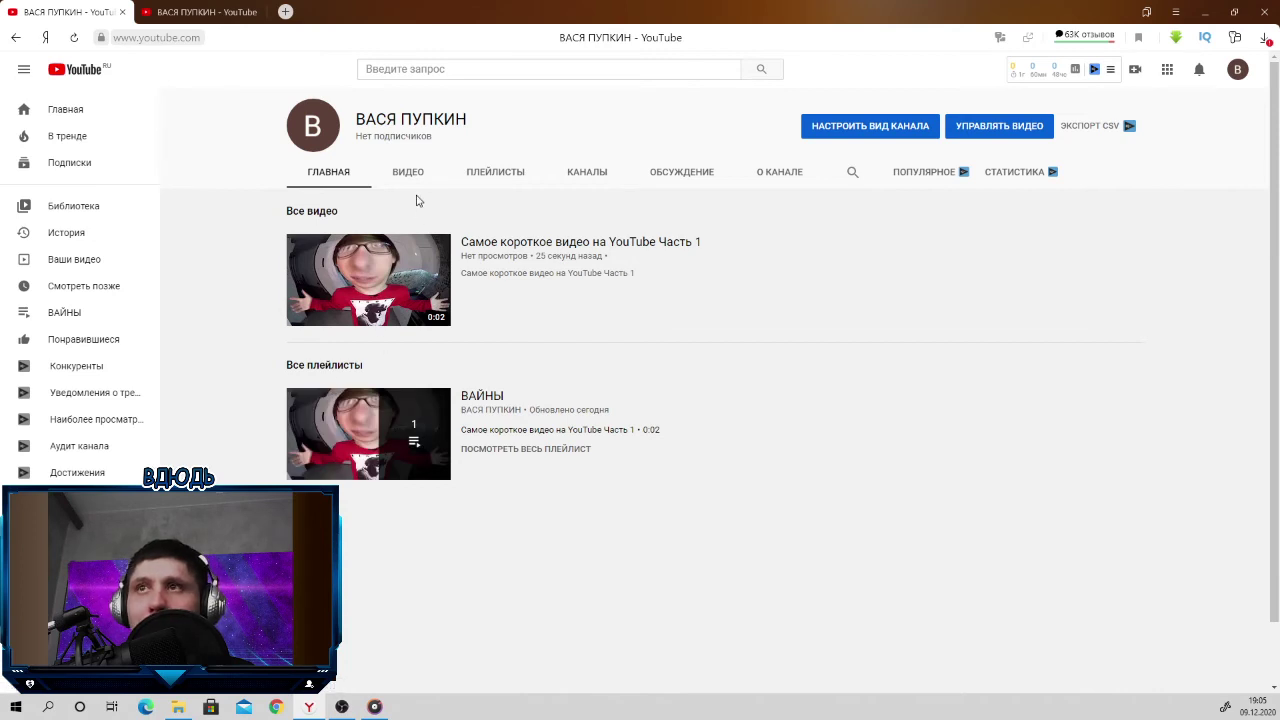
pyautogui.click(505, 178)
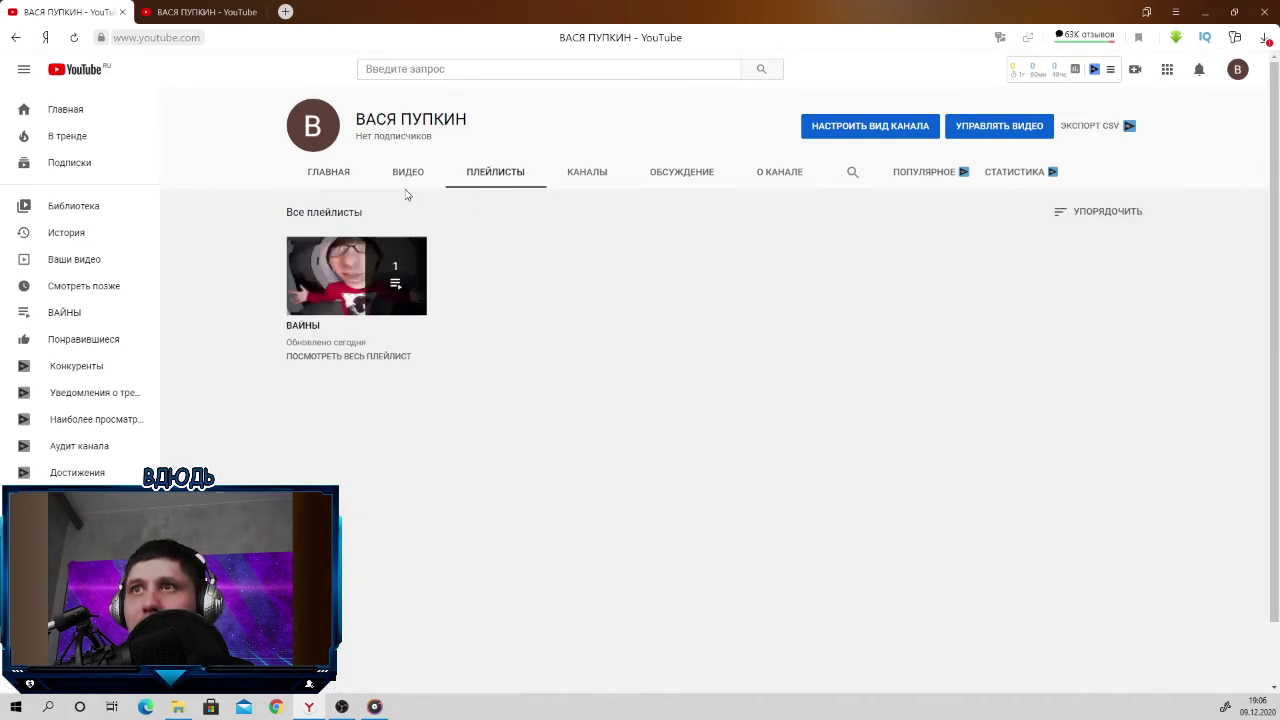
pyautogui.click(408, 180)
pyautogui.click(500, 177)
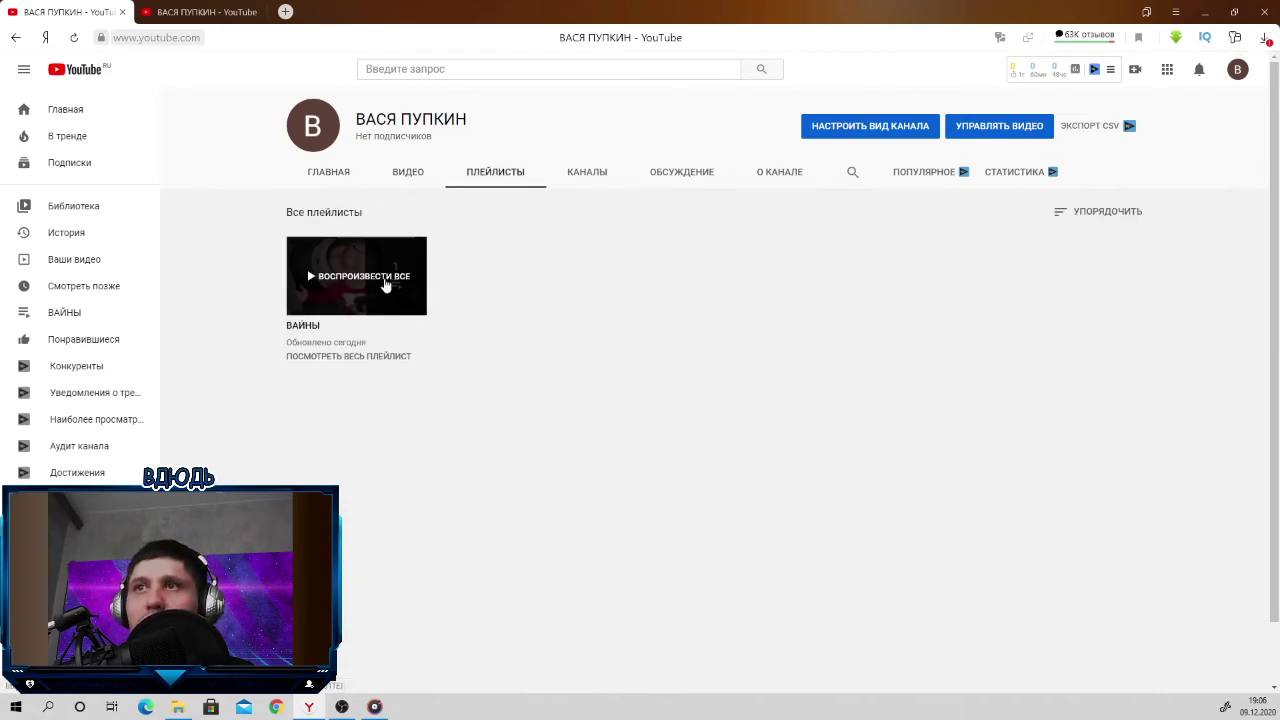
pyautogui.click(409, 182)
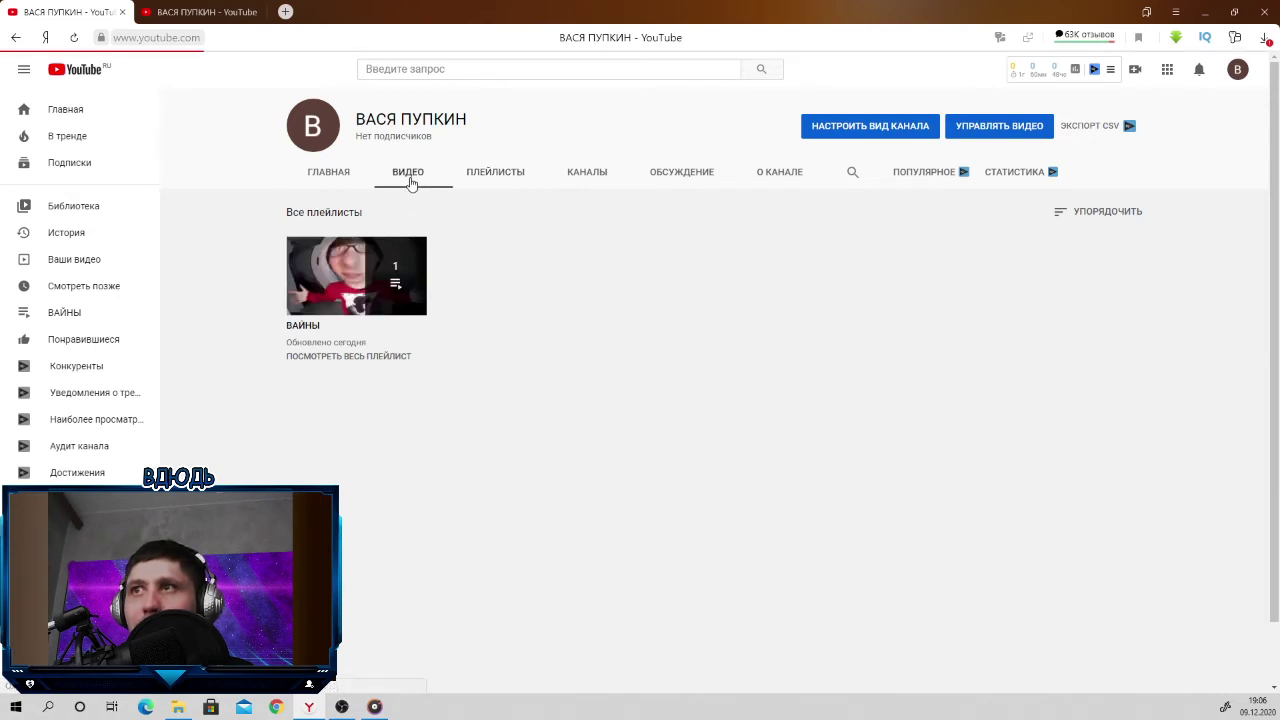
pyautogui.click(768, 170)
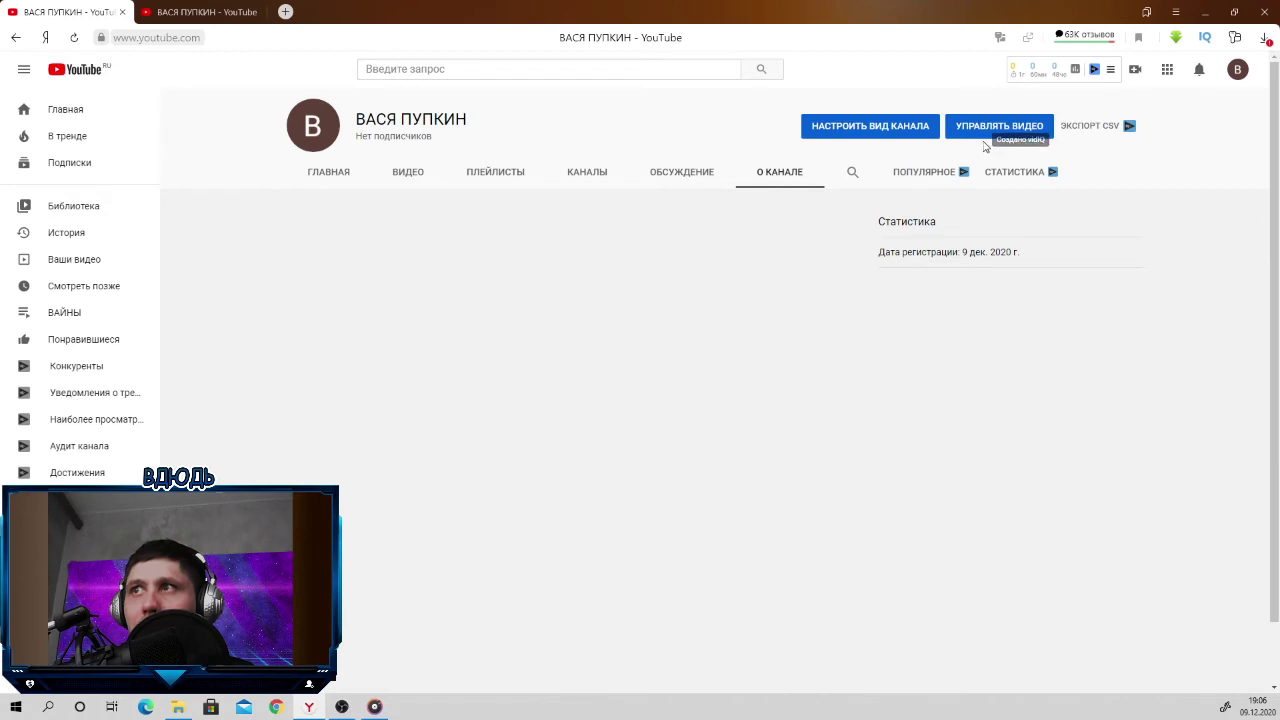
# Step: In the channel customization, add "Самое короткое видео на YouTube Часть 1" as the trailer for non-subscribers and publish the change
pyautogui.click(880, 130)
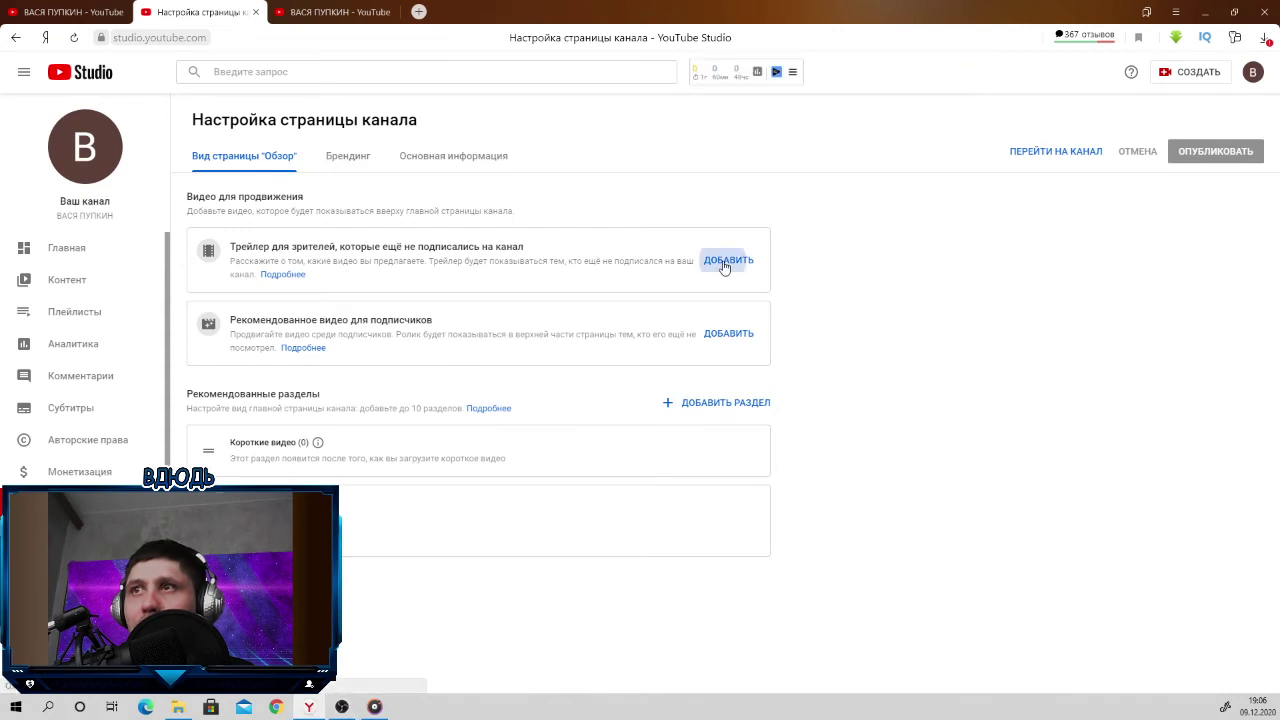
pyautogui.click(725, 263)
pyautogui.click(396, 240)
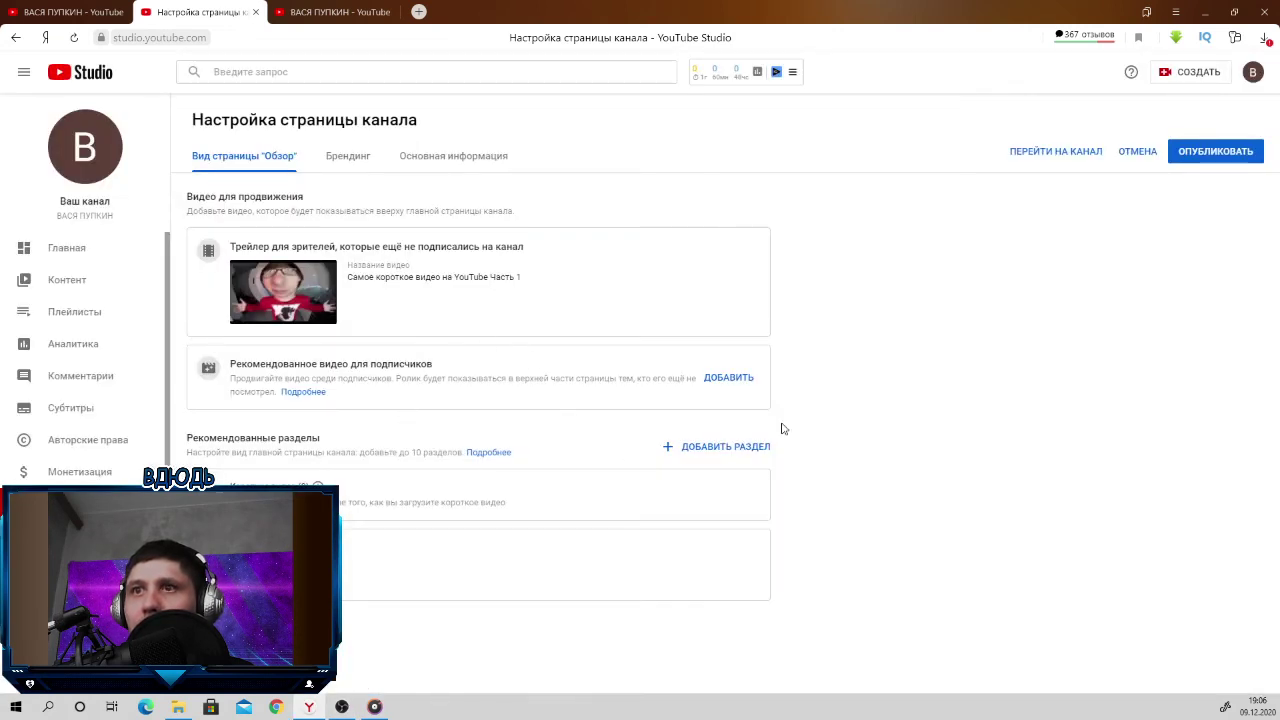
pyautogui.click(1187, 163)
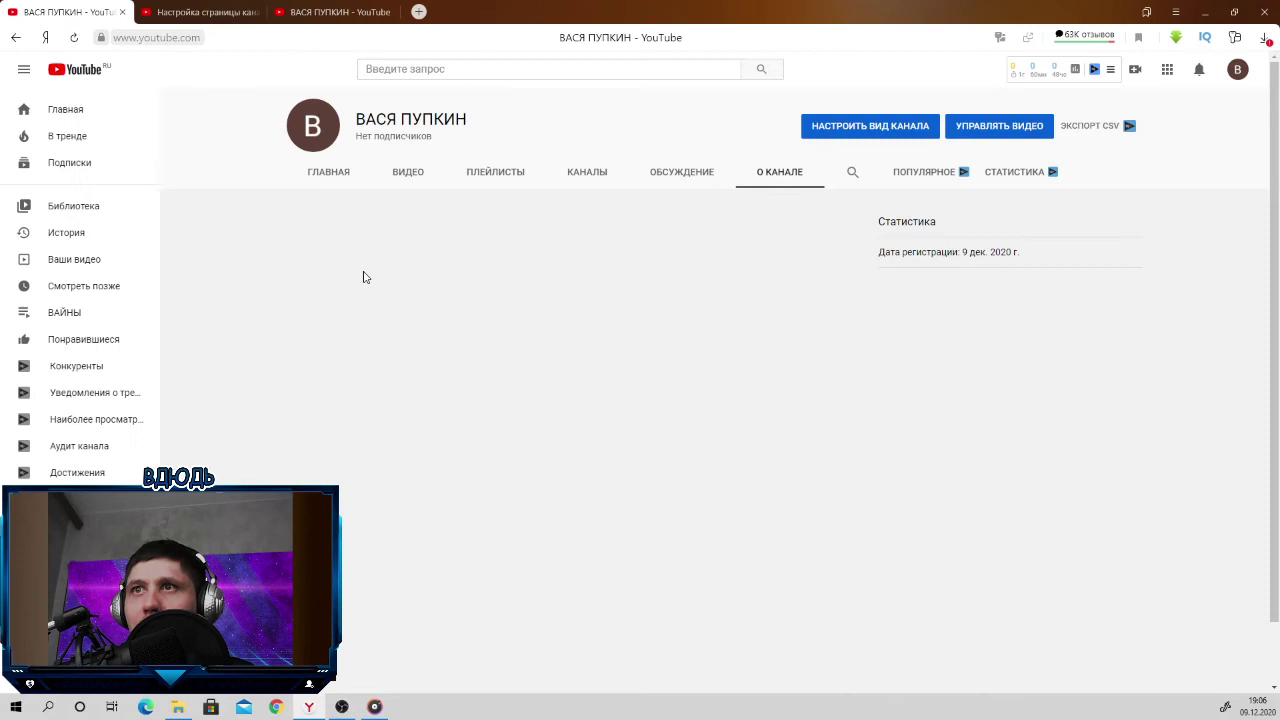
# Step: On the public channel page, check the uploaded videos, the trailer on the home section and the discussion section
pyautogui.click(408, 177)
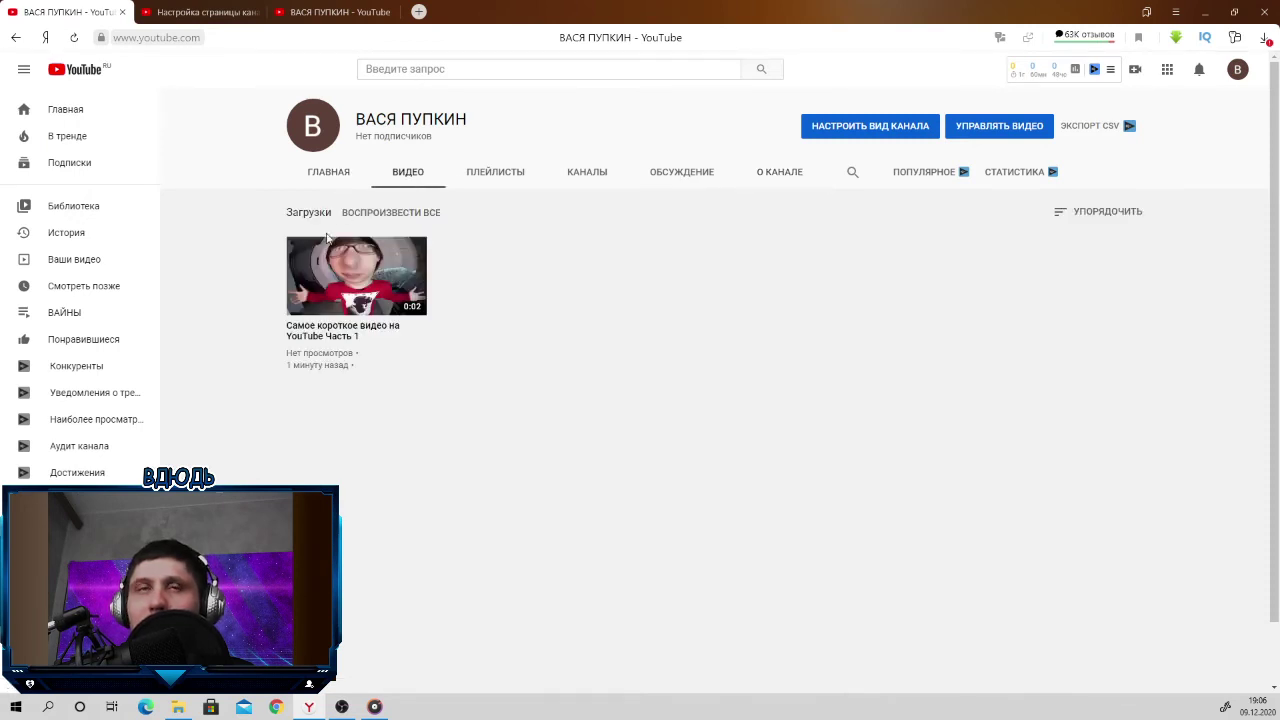
pyautogui.moveTo(304, 267)
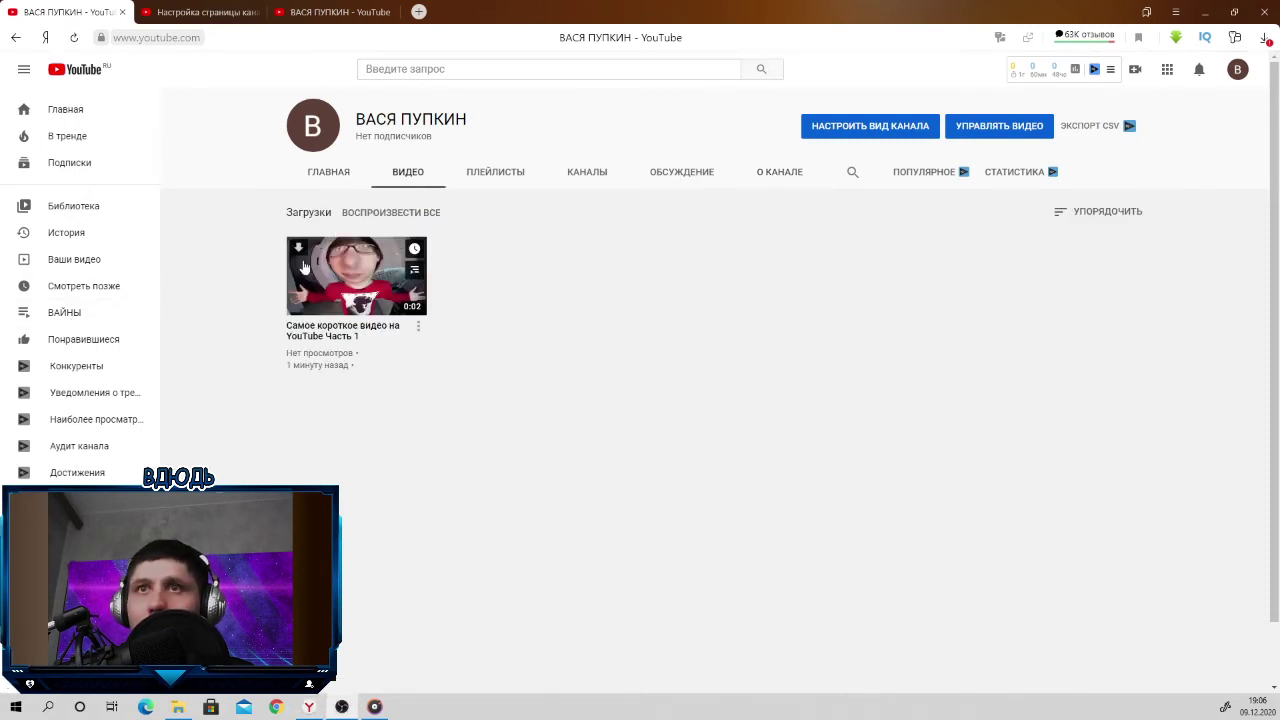
pyautogui.click(330, 177)
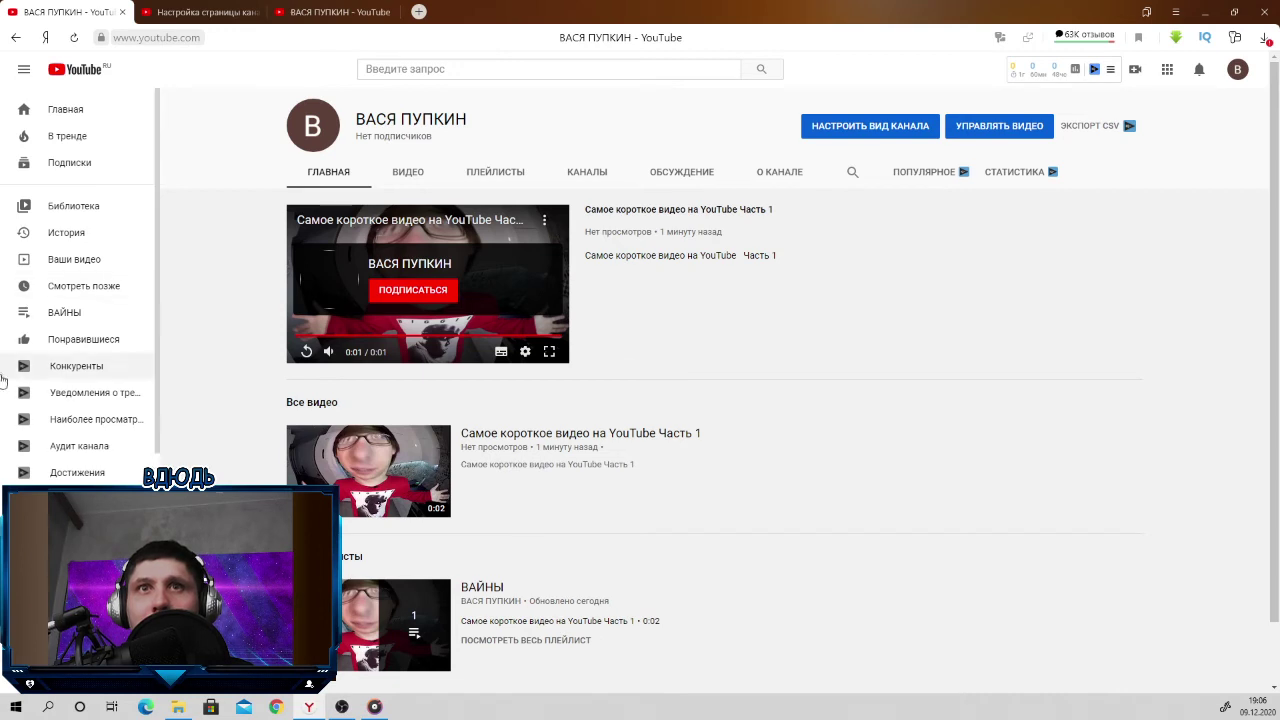
pyautogui.click(681, 171)
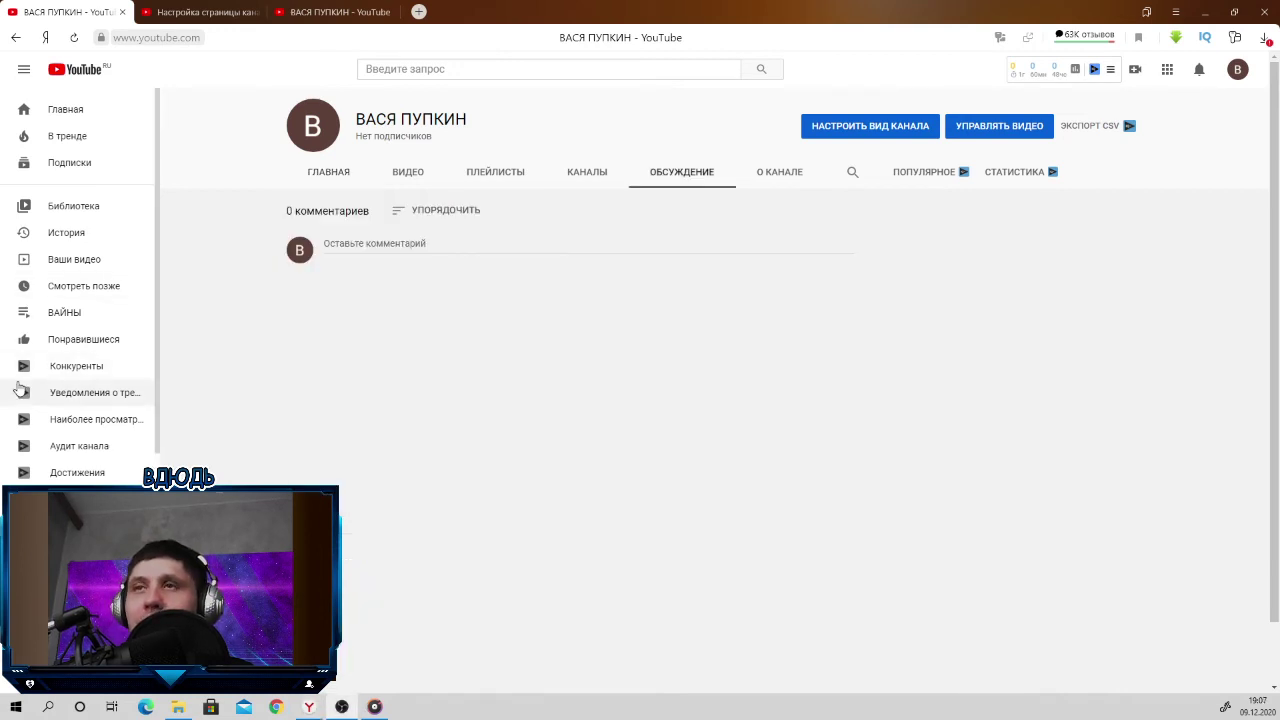